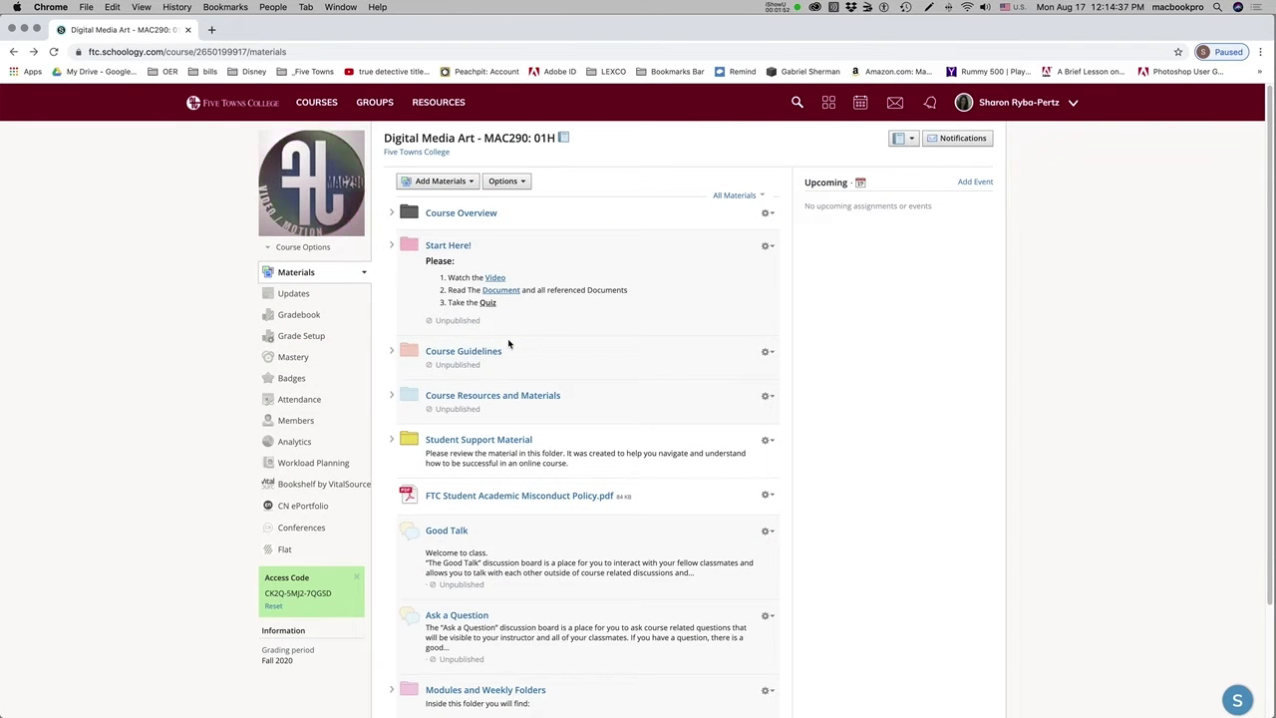
Open the second filmevalform.pdf in the Course Resources and Materials folder and download it as a PDF document
click(509, 397)
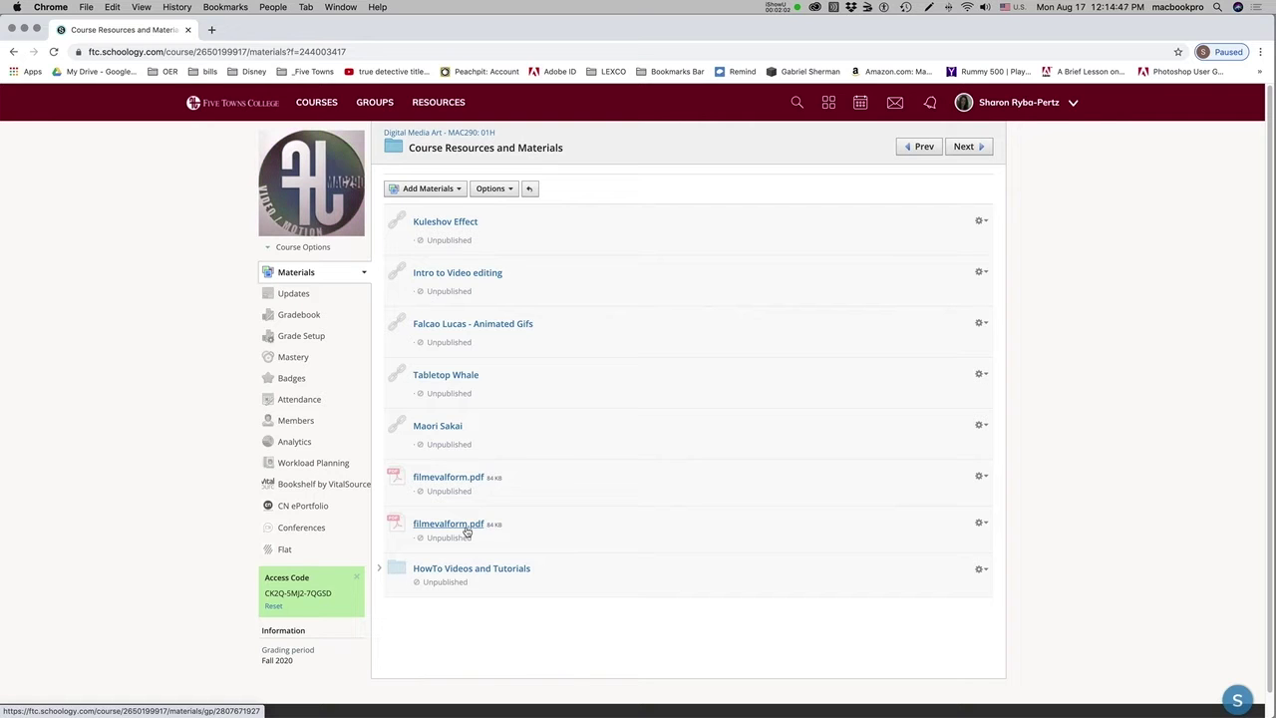
click(466, 528)
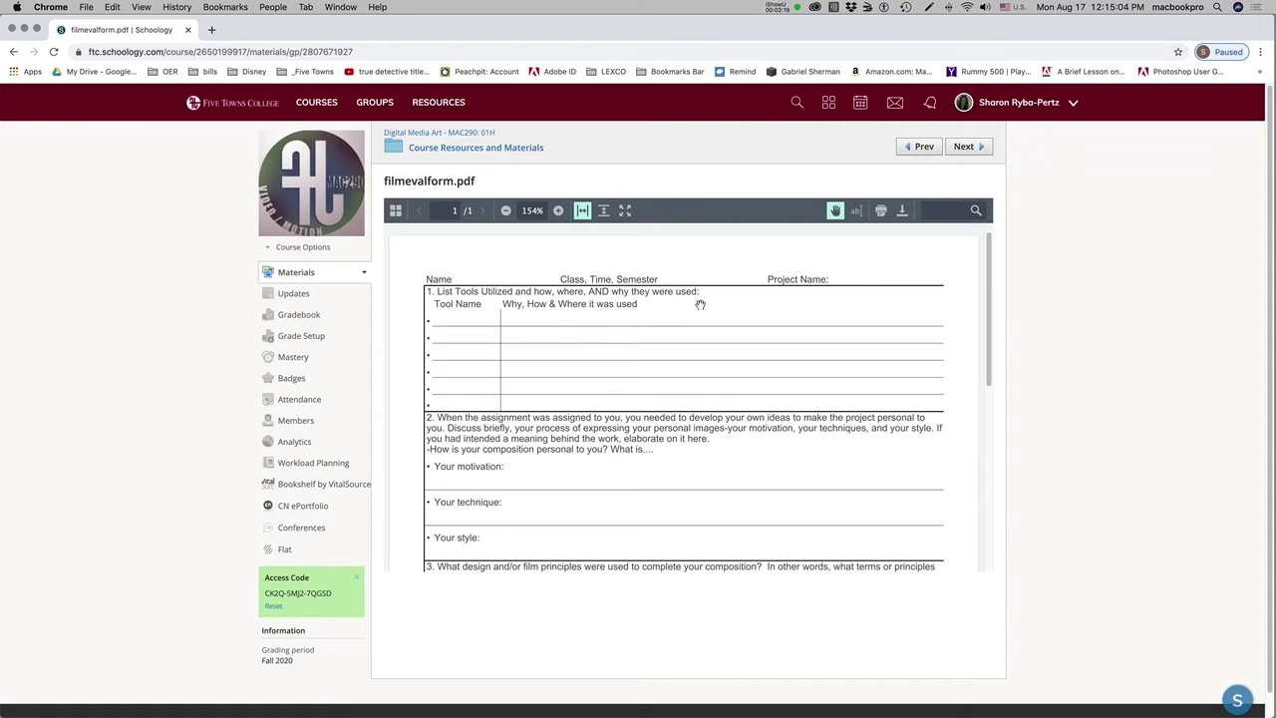
click(902, 213)
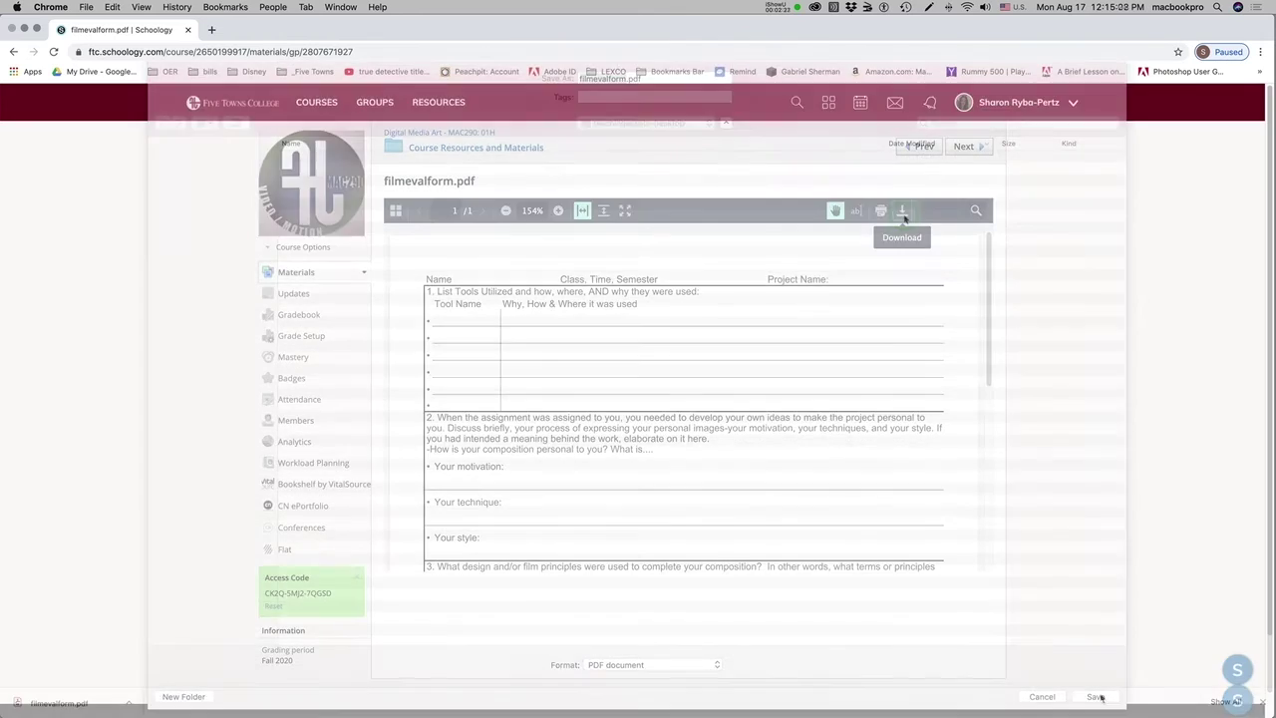
mouse_move(1081, 701)
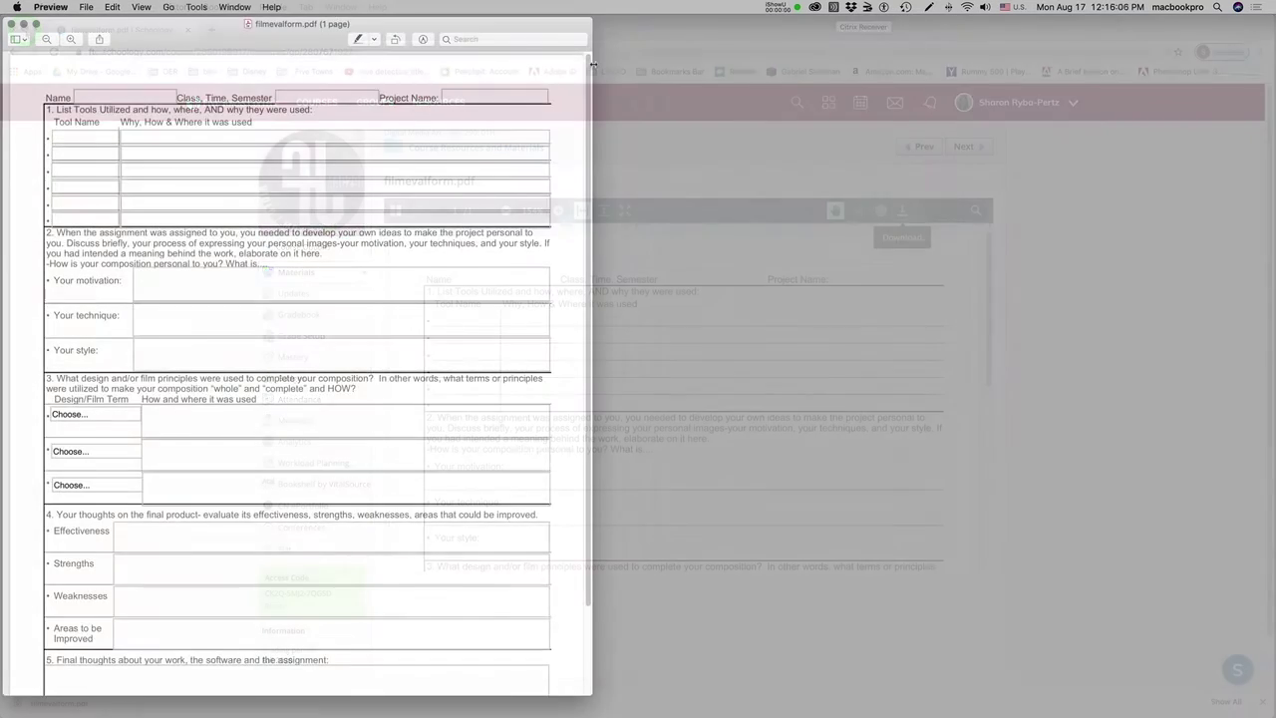
Widen the Preview window and examine the form's fields from section 3 back up to the tool list in section 1
drag(592, 110, 1271, 112)
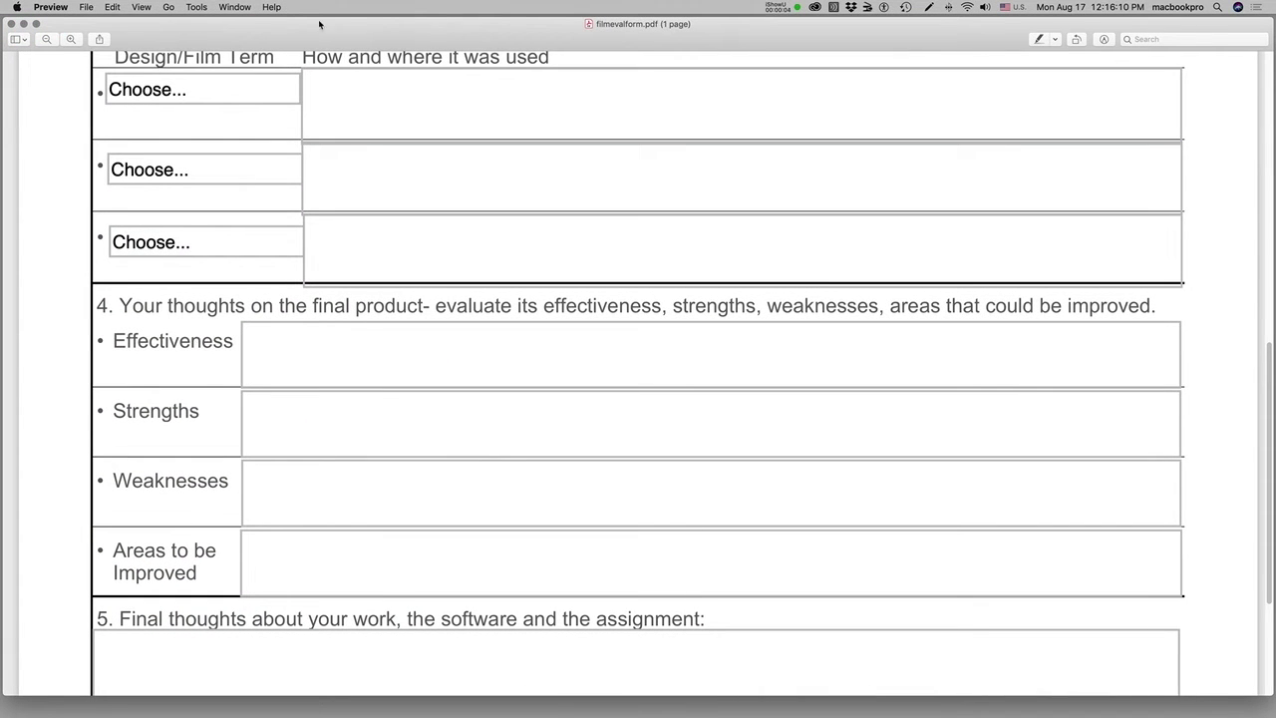
click(53, 8)
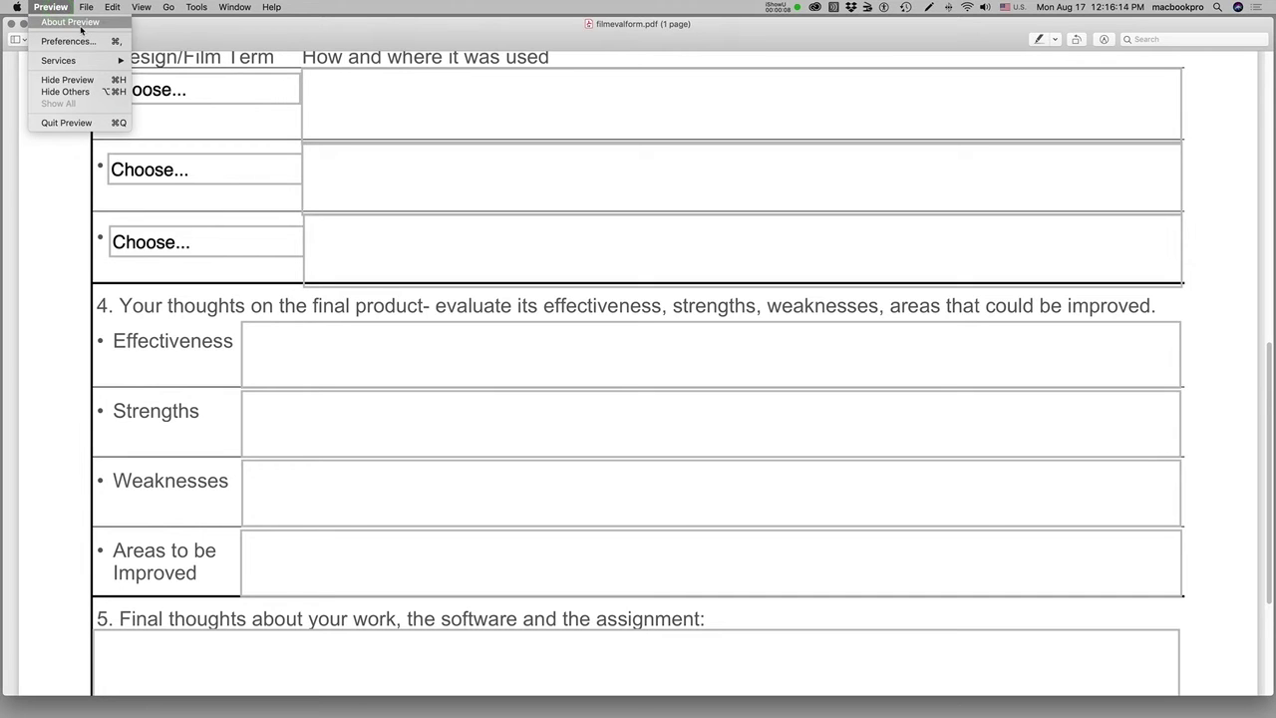
click(59, 9)
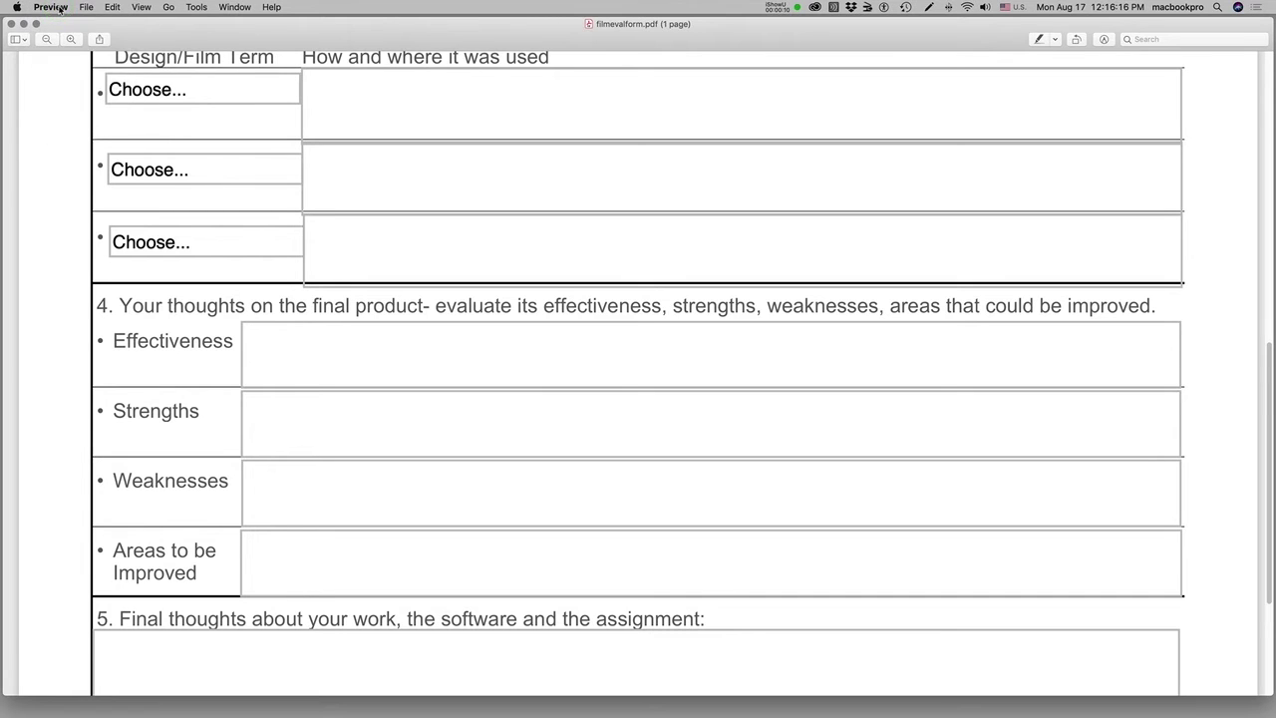
key(shift+Tab)
key(shift+Tab)
key(shift+Tab)
key(shift+Tab)
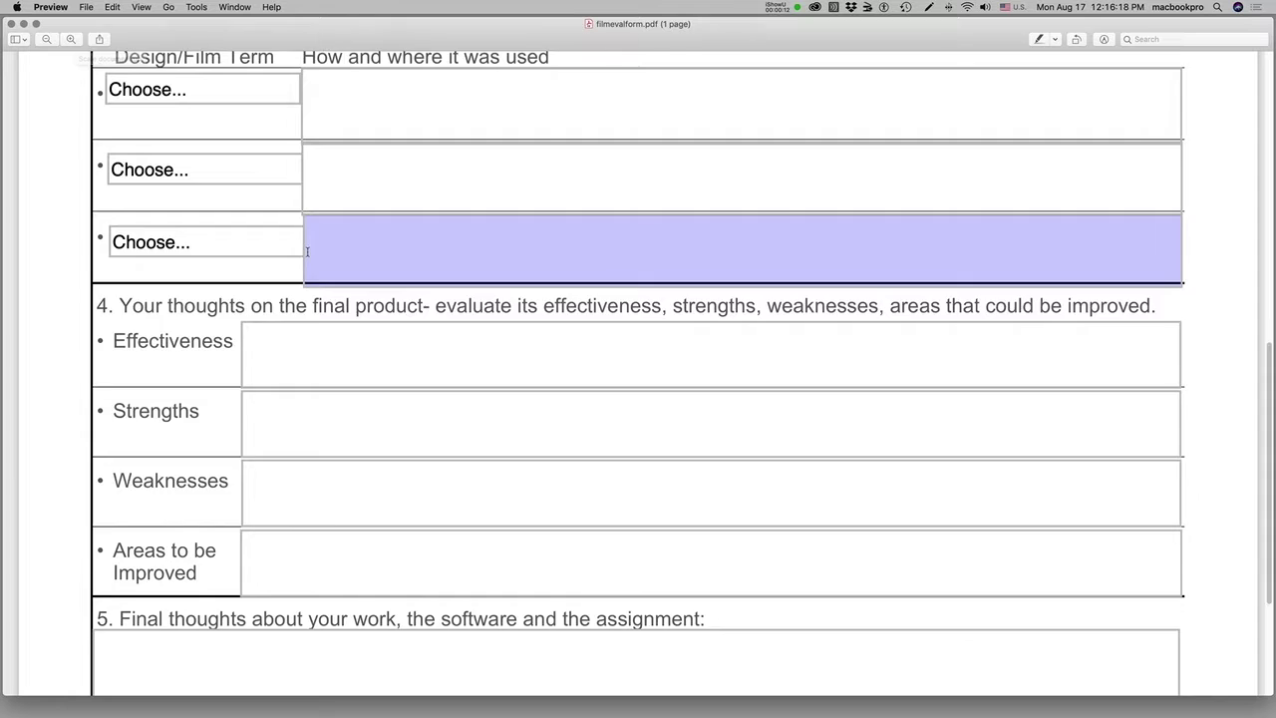
key(shift+Tab)
key(shift+Tab)
key(shift+Tab)
key(shift+Tab)
key(shift+Tab)
key(shift+Tab)
key(shift+Tab)
key(shift+Tab)
key(shift+Tab)
key(shift+Tab)
key(shift+Tab)
key(shift+Tab)
key(shift+Tab)
key(shift+Tab)
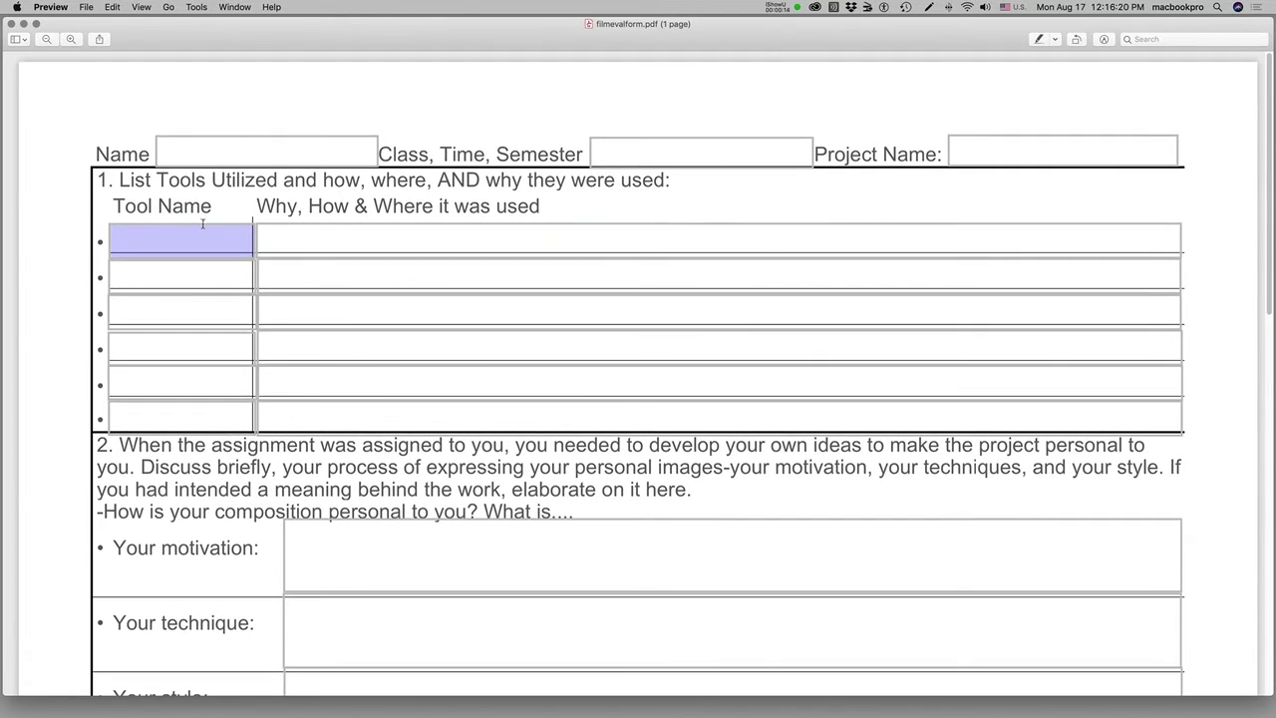
click(273, 240)
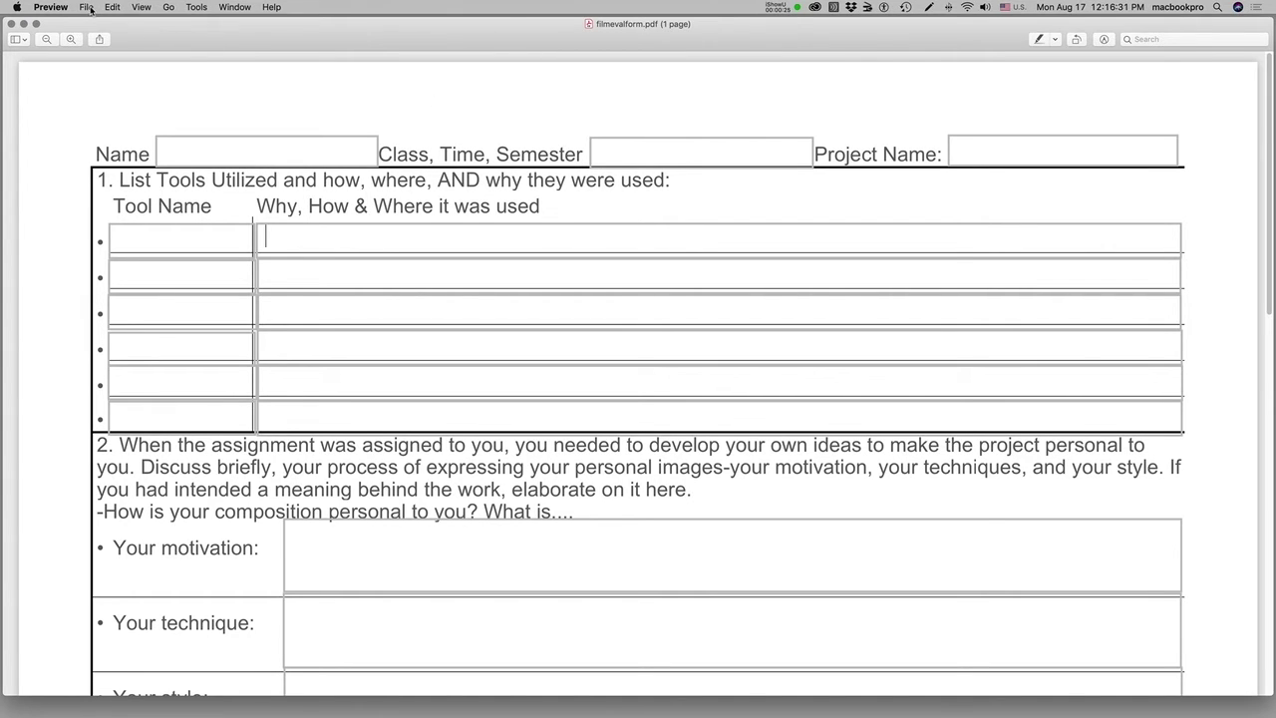
Quit Preview and open filmevalform.pdf from the desktop with Adobe Acrobat Reader DC
click(52, 7)
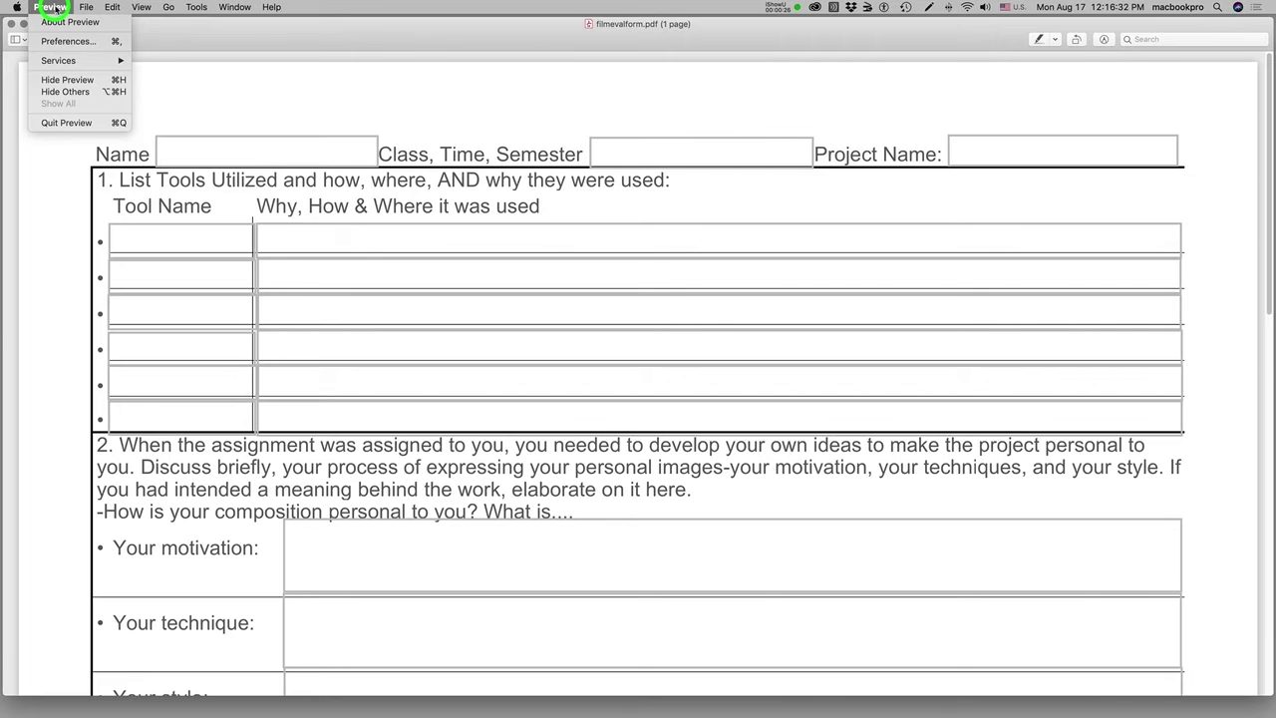
click(84, 124)
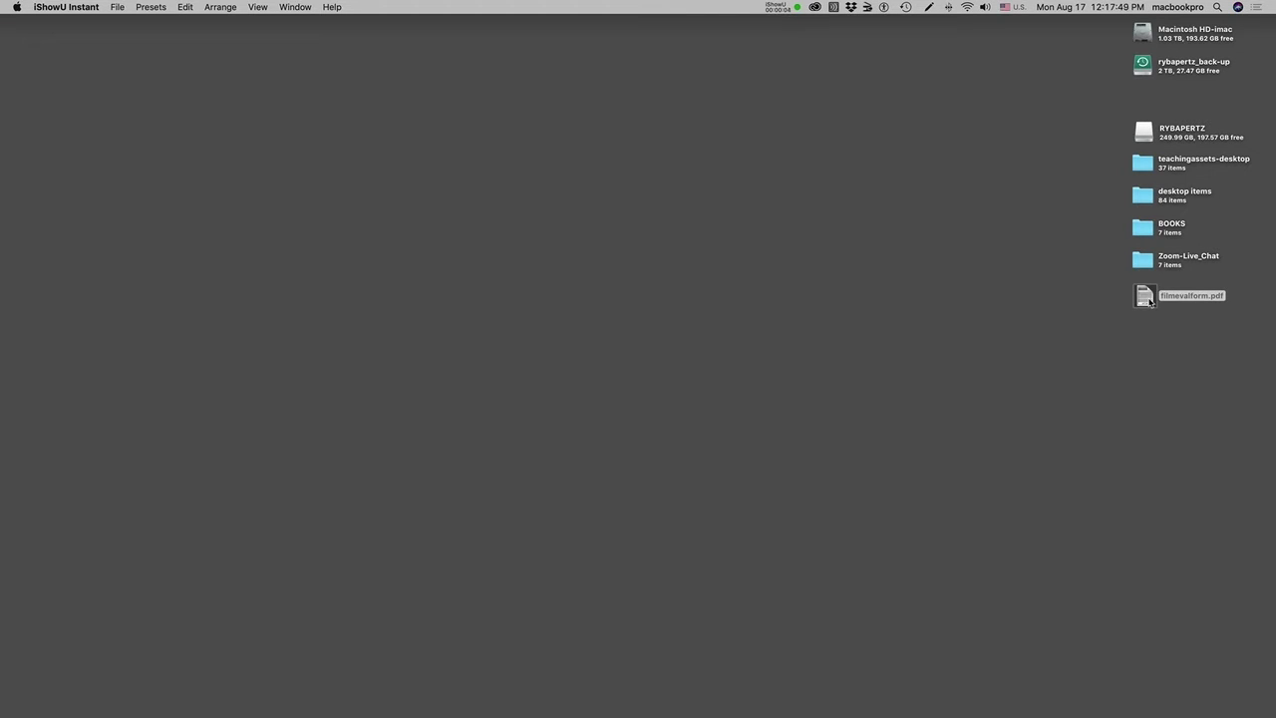
right_click(1147, 298)
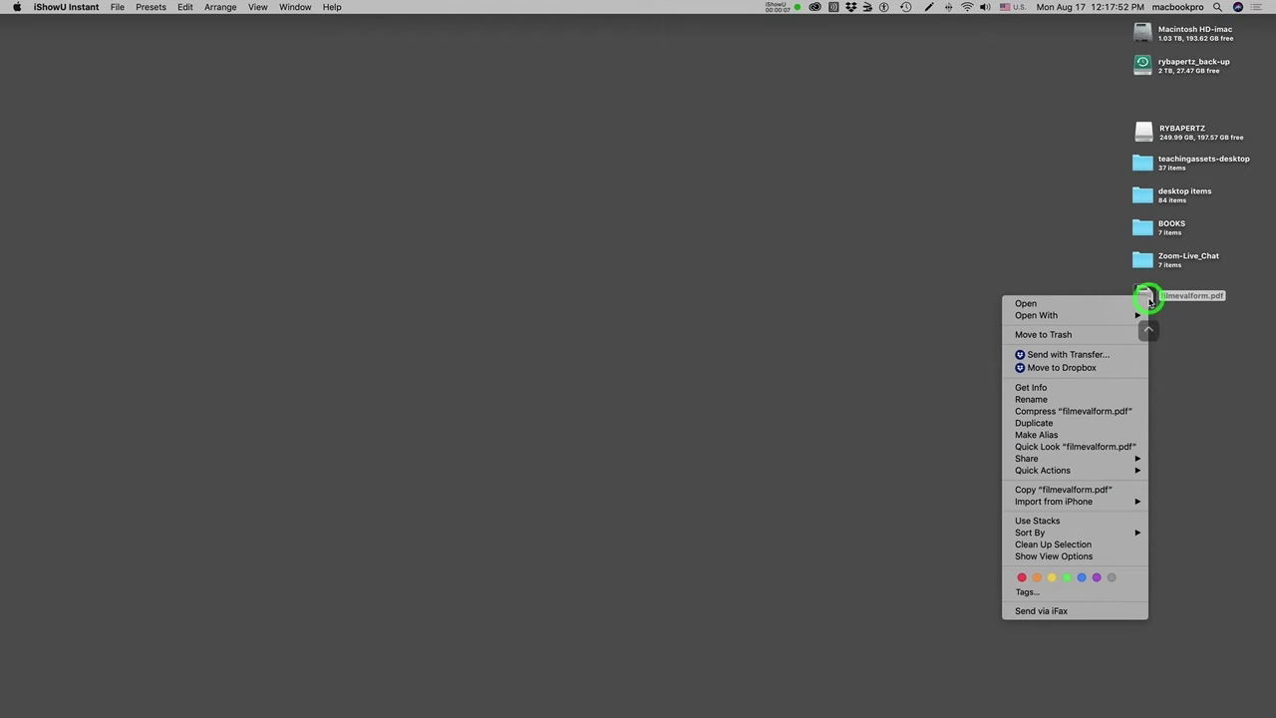
mouse_move(1117, 314)
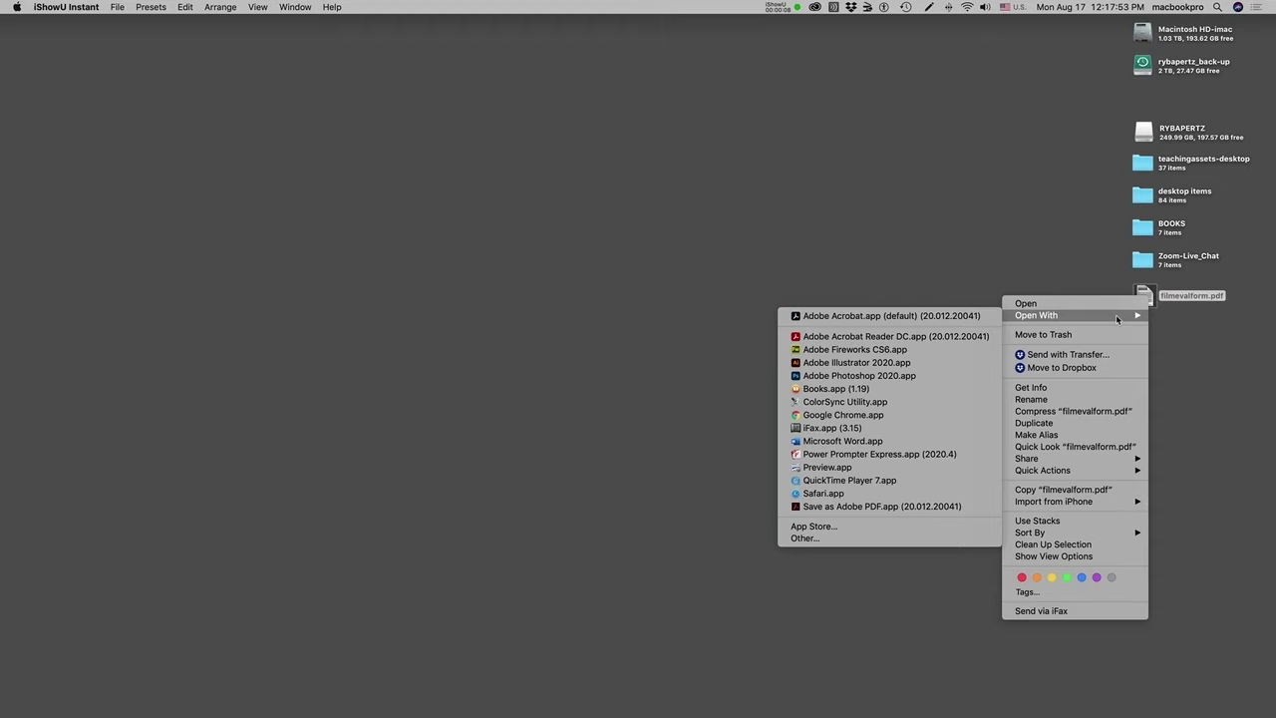
click(917, 338)
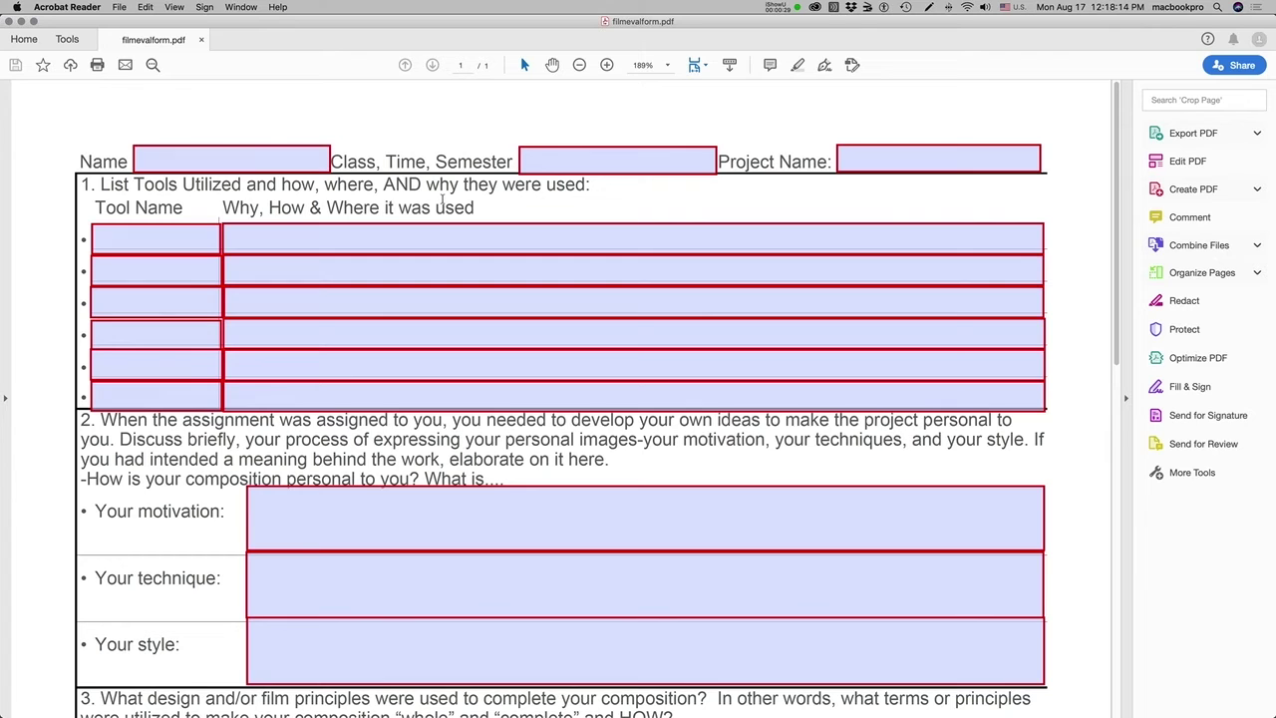
Go through the Name, Class, Time, Semester and Project Name fields in the form's header
click(283, 162)
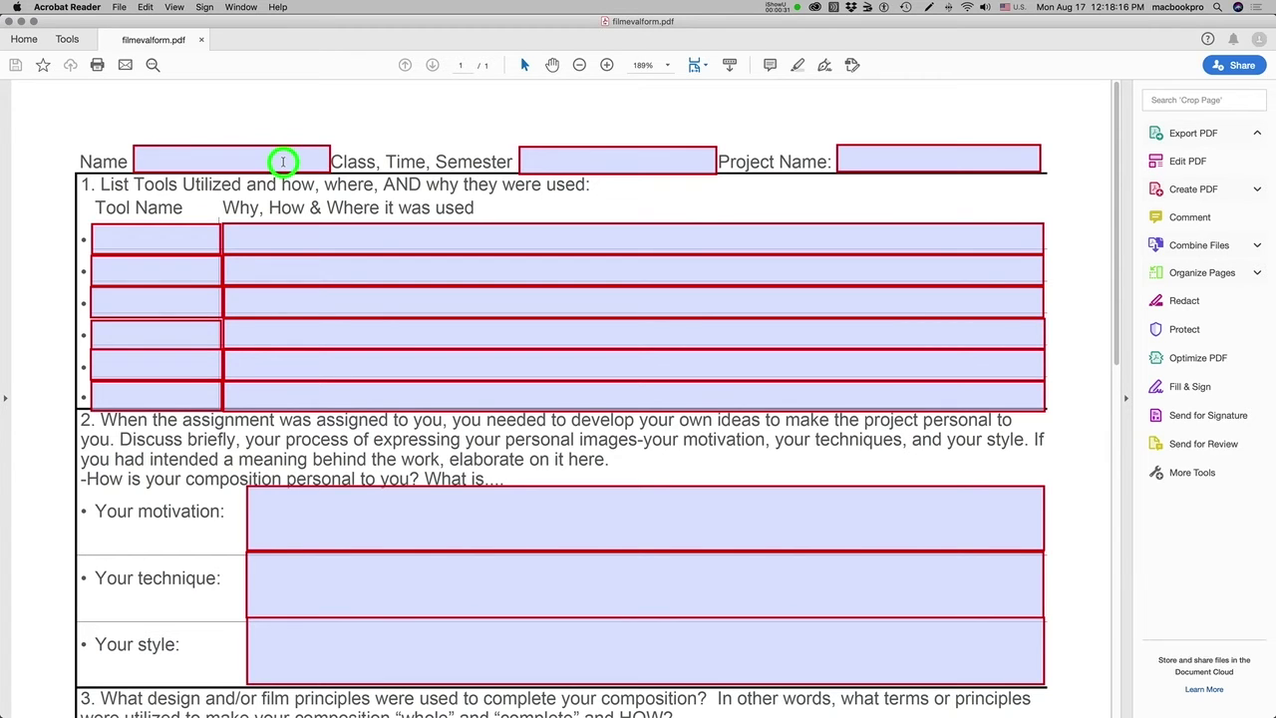
click(526, 161)
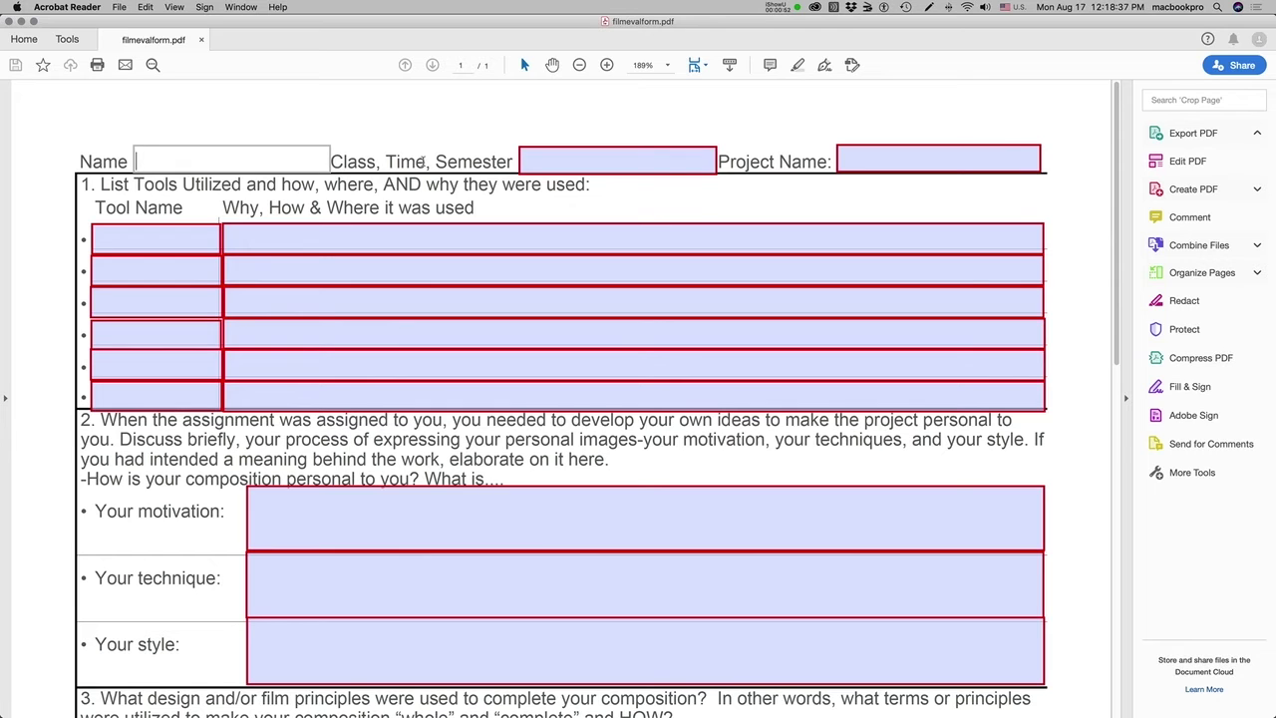
click(852, 161)
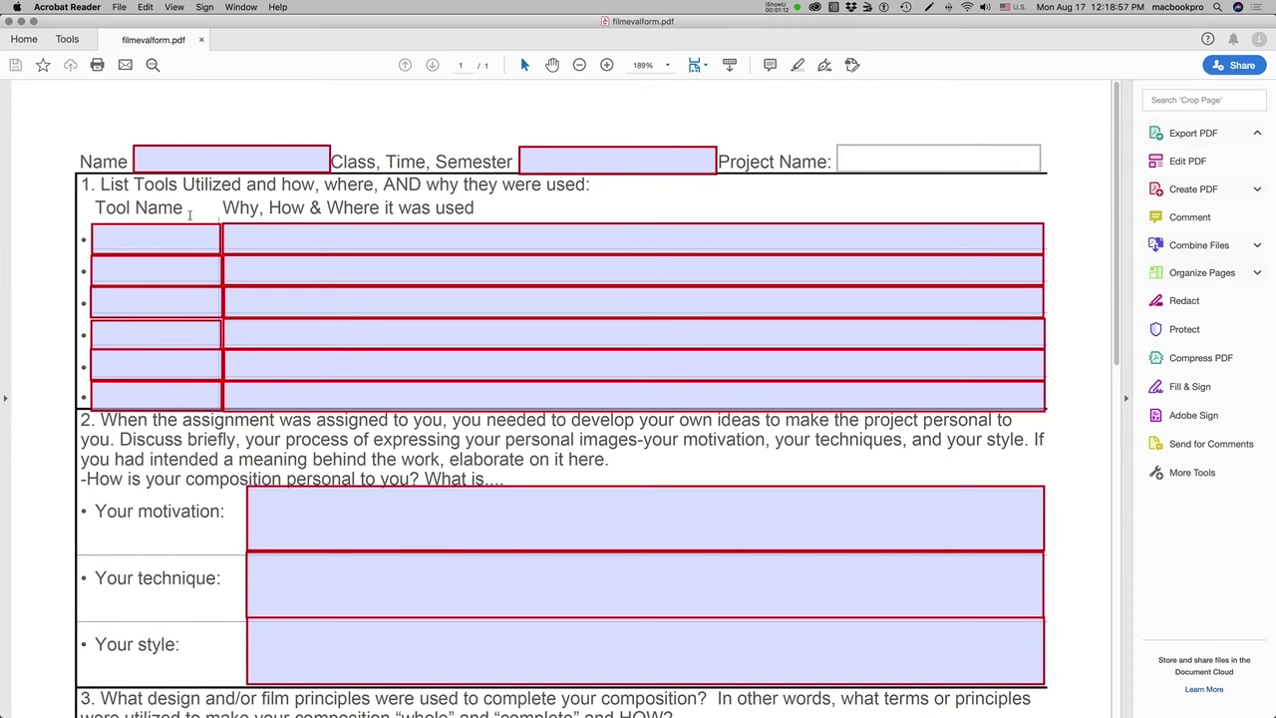
Enter Pencil as the first tool name in section 1 and activate the usage field beside it
click(113, 240)
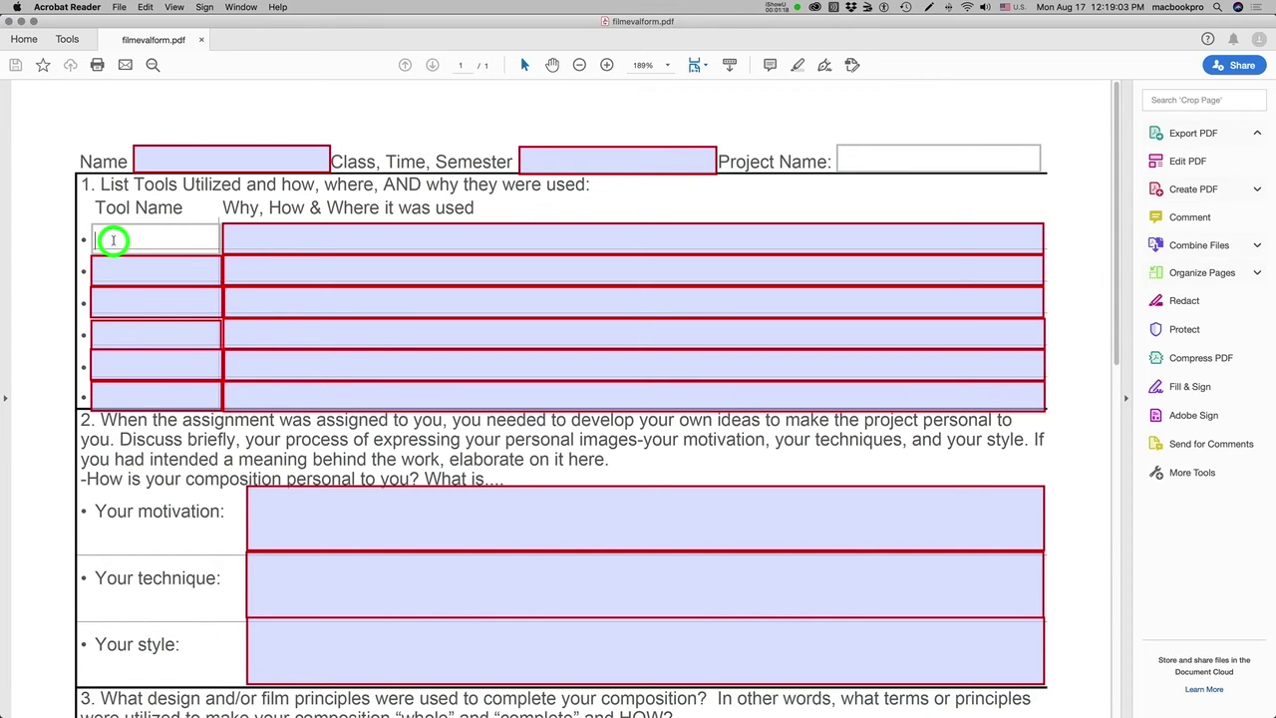
text(Pencil)
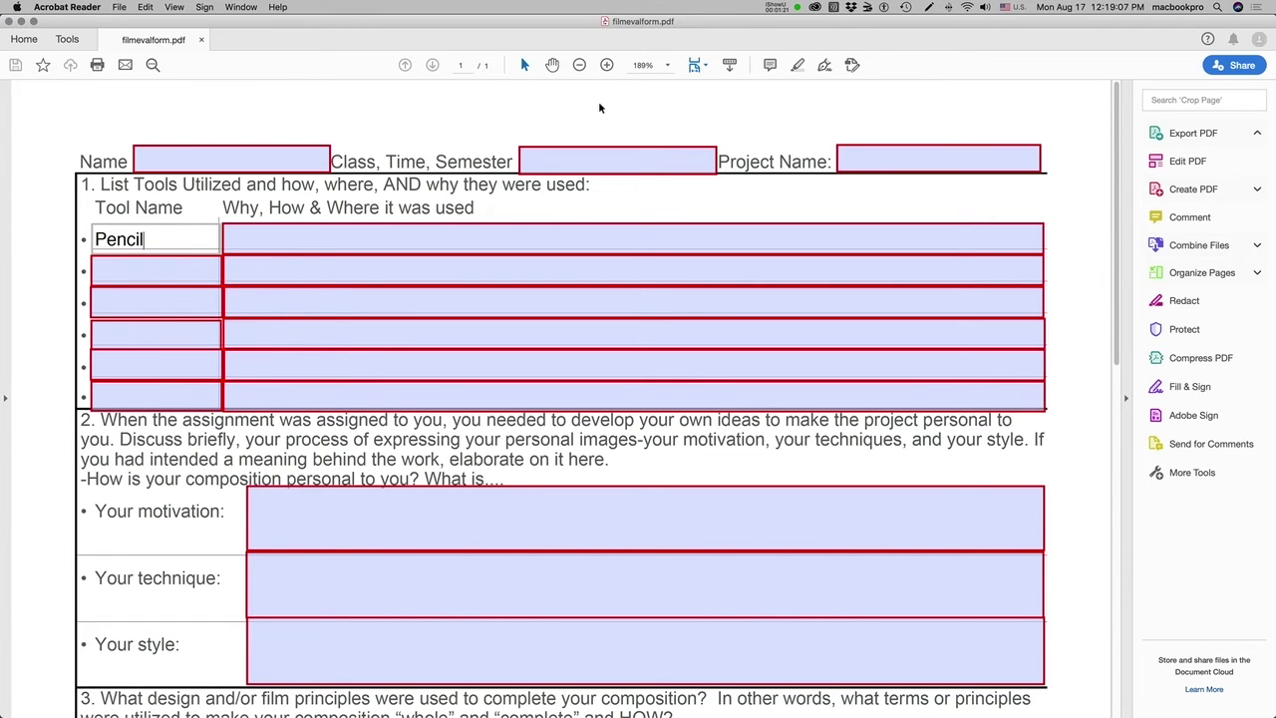
click(406, 236)
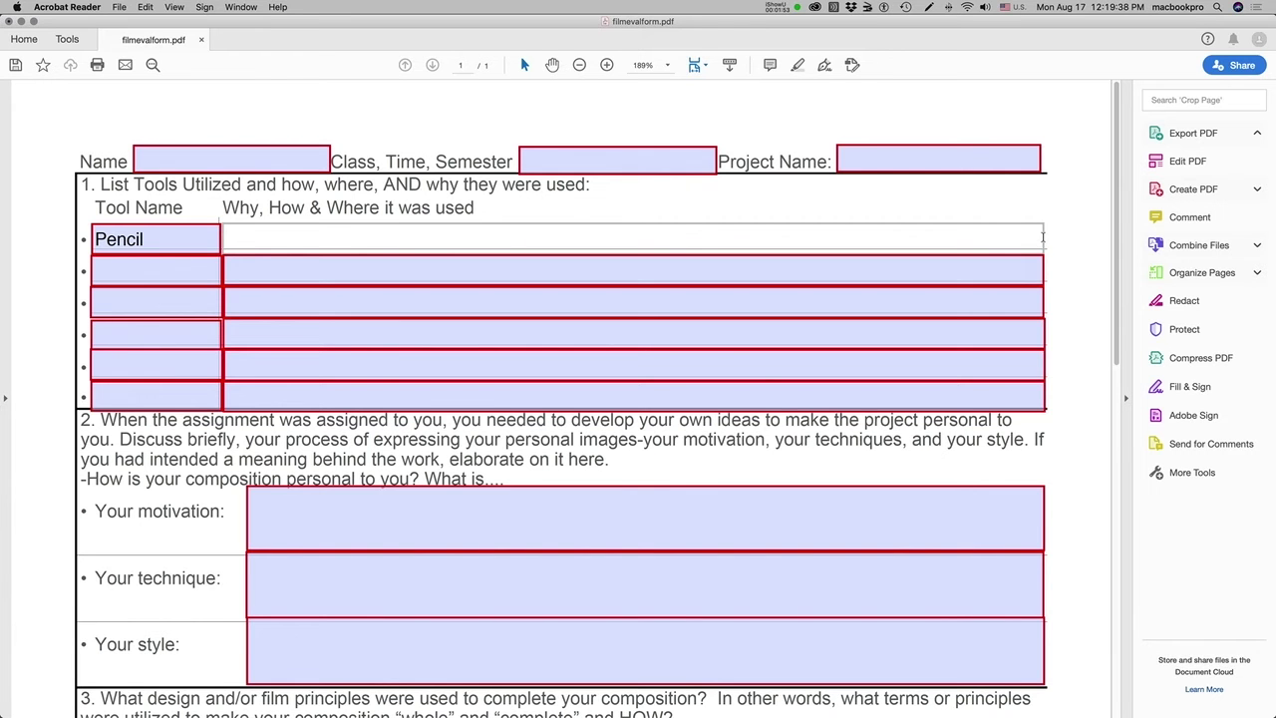
Review the motivation, technique and style fields in section 2 and the choices for the first Design/Film Term in section 3
scroll(527, 528, down, 2)
scroll(528, 527, down, 2)
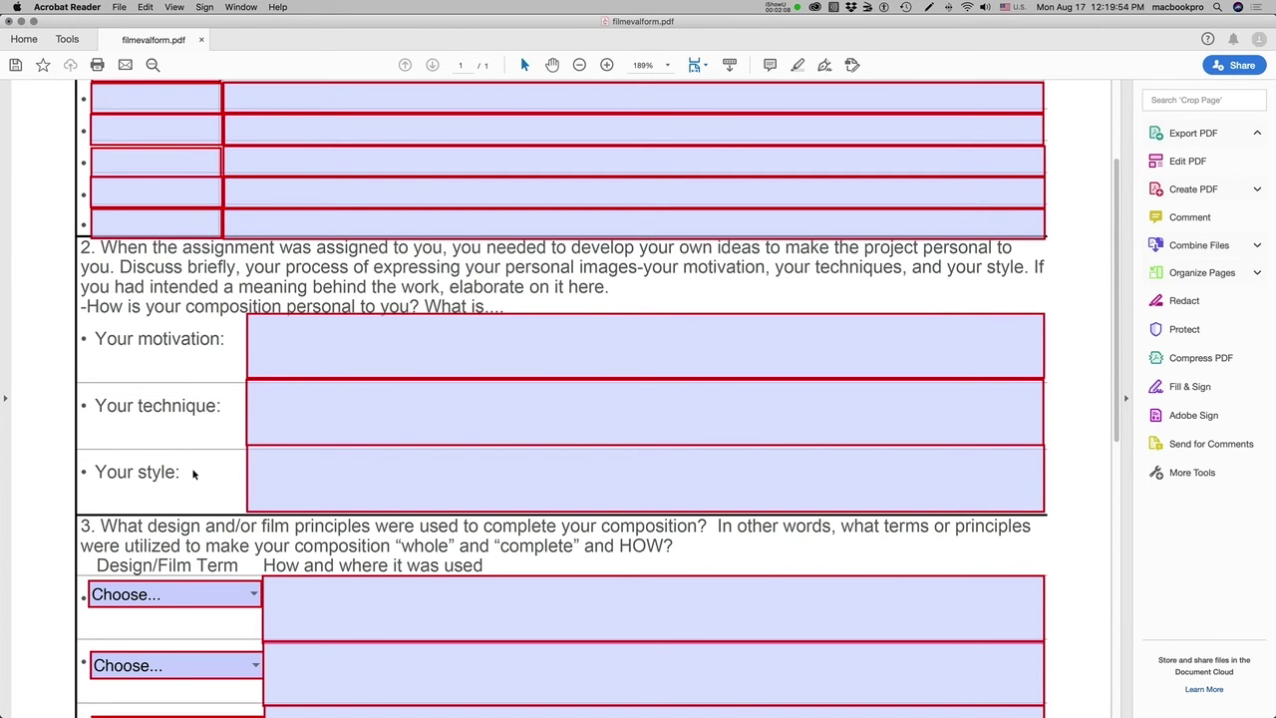
scroll(190, 470, down, 2)
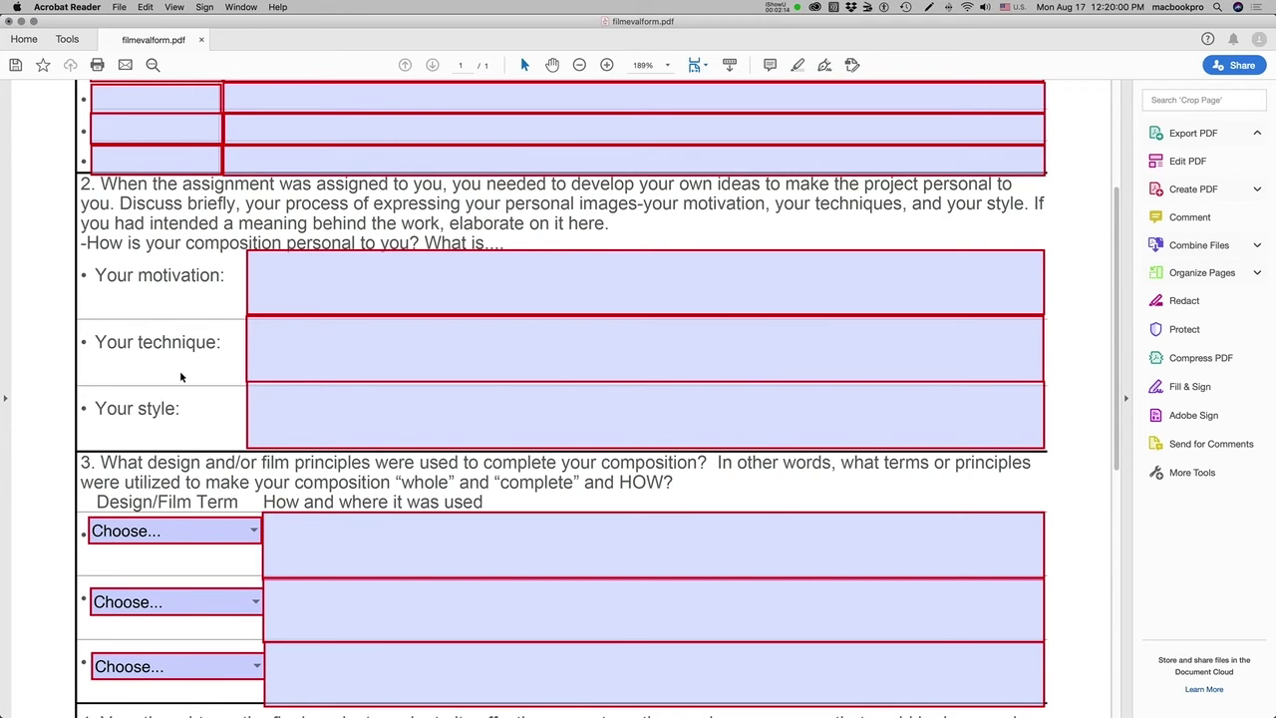
click(261, 425)
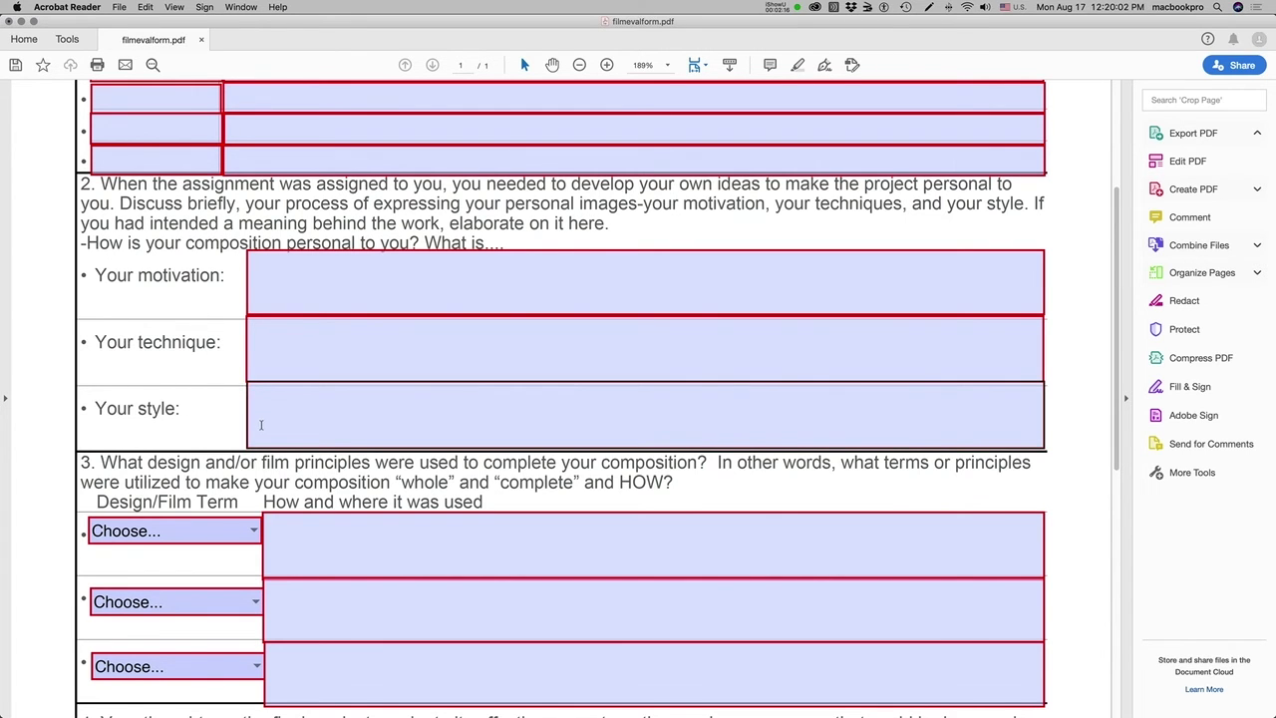
scroll(261, 424, down, 3)
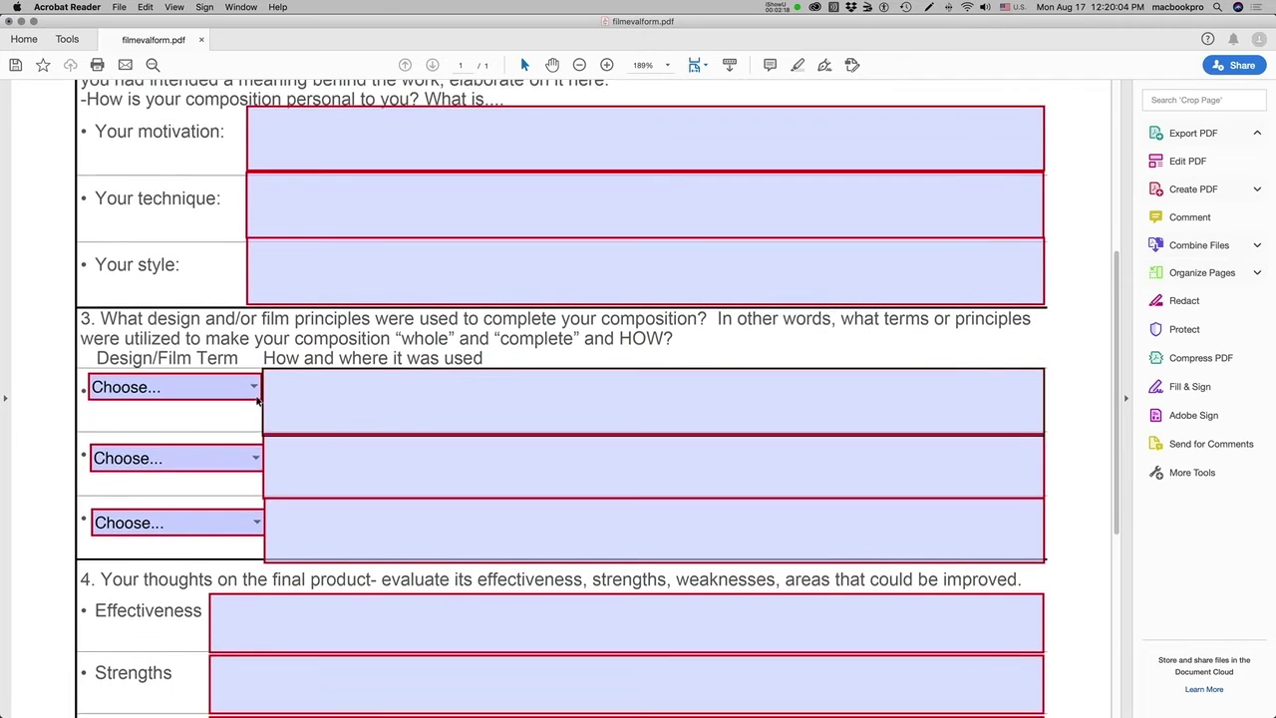
click(255, 373)
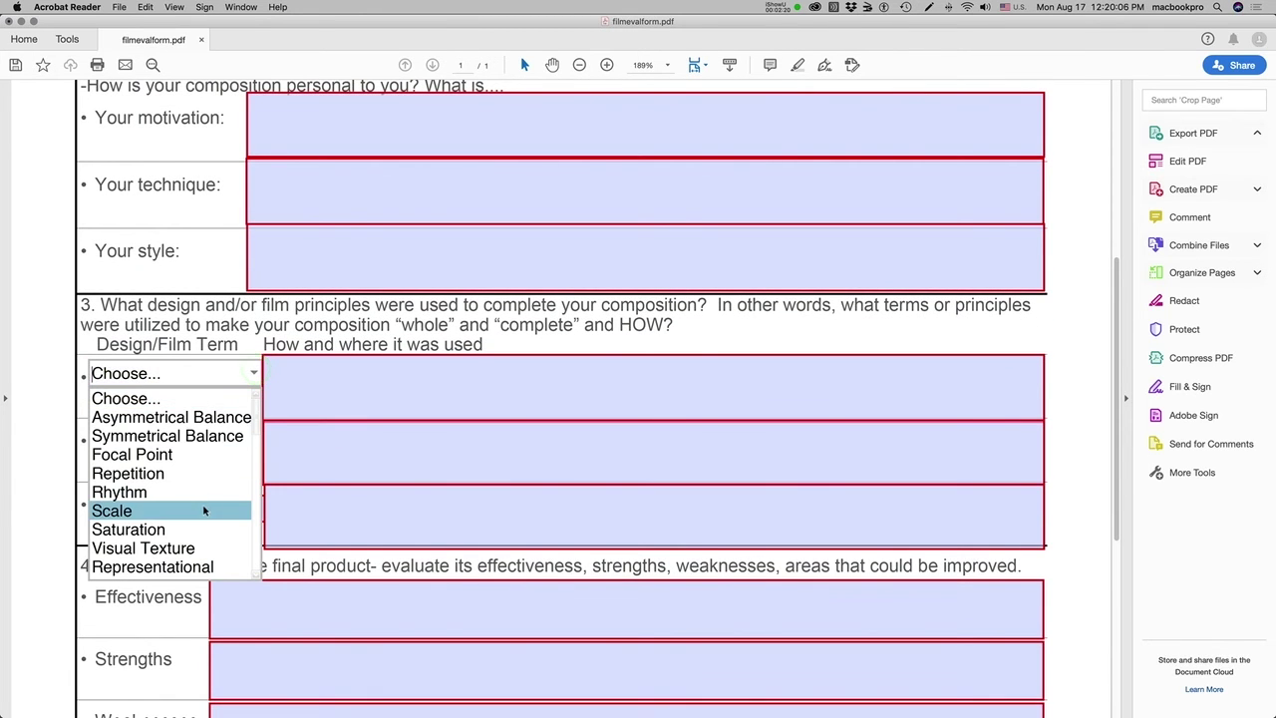
scroll(204, 511, down, 3)
drag(253, 301, 252, 440)
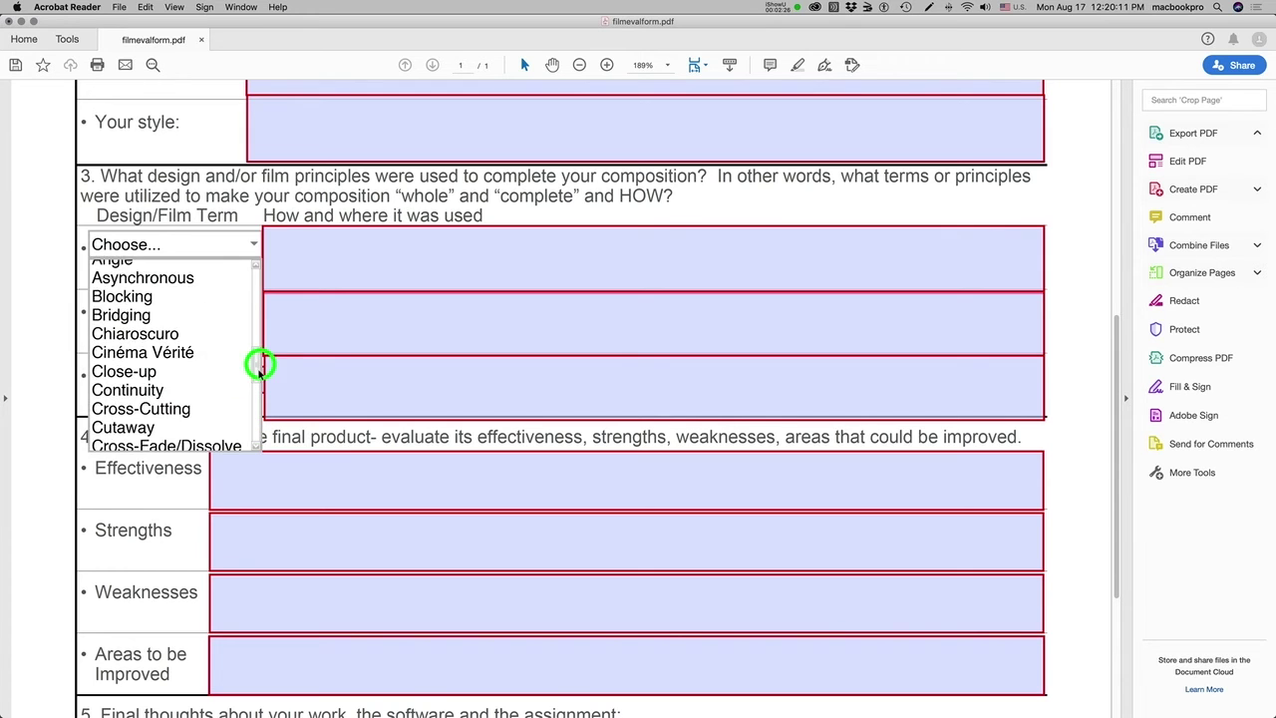
scroll(260, 366, up, 10)
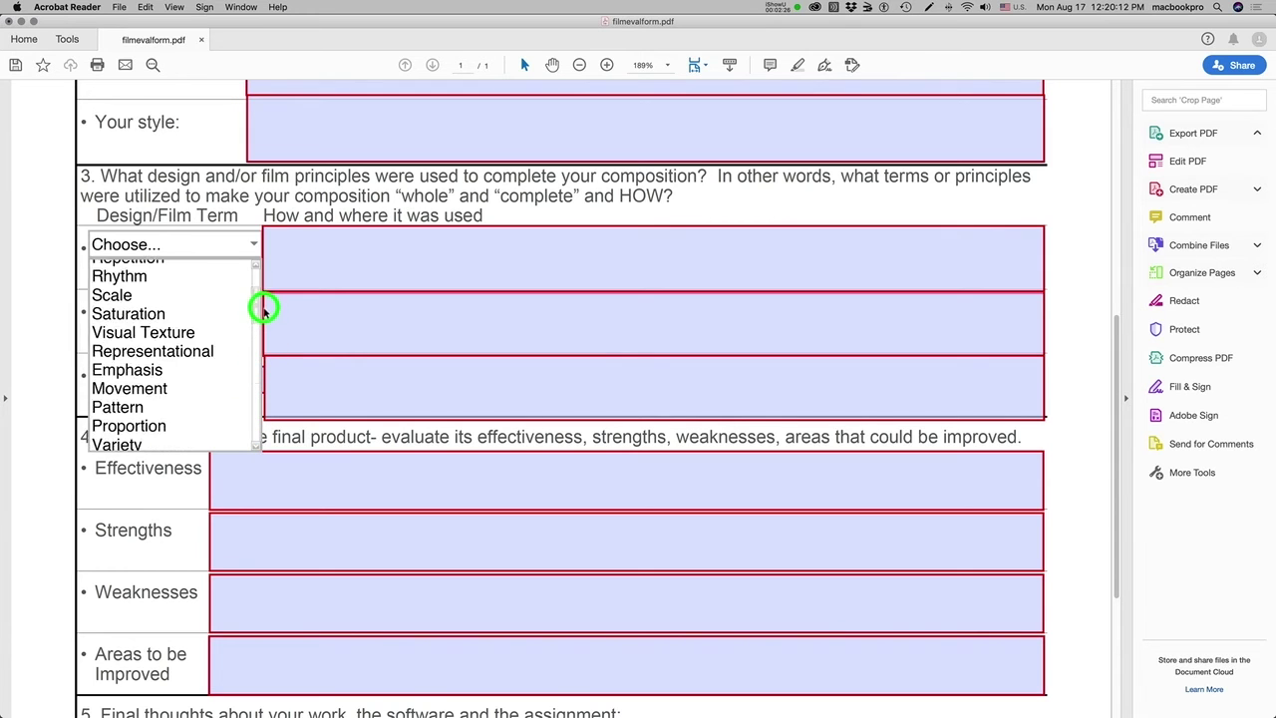
click(282, 284)
Set the second Design/Film Term in section 3 to Symmetrical Balance and activate its How and where it was used field
click(256, 315)
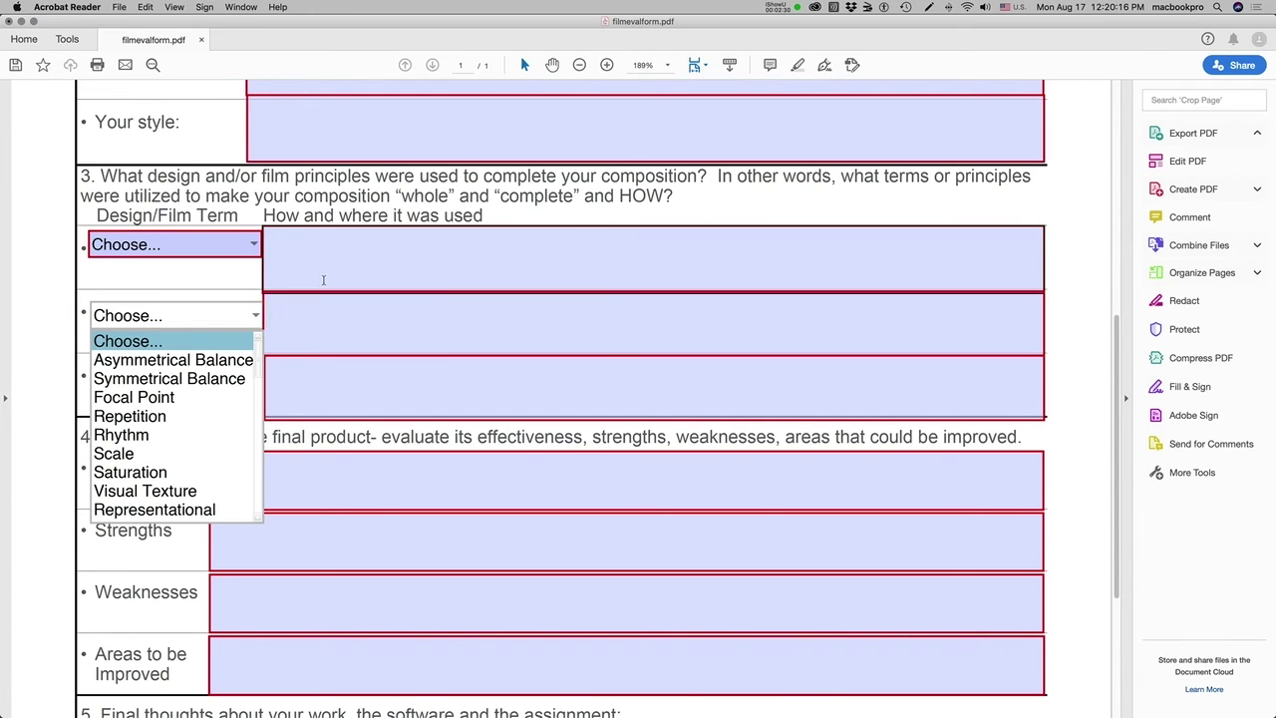
click(227, 378)
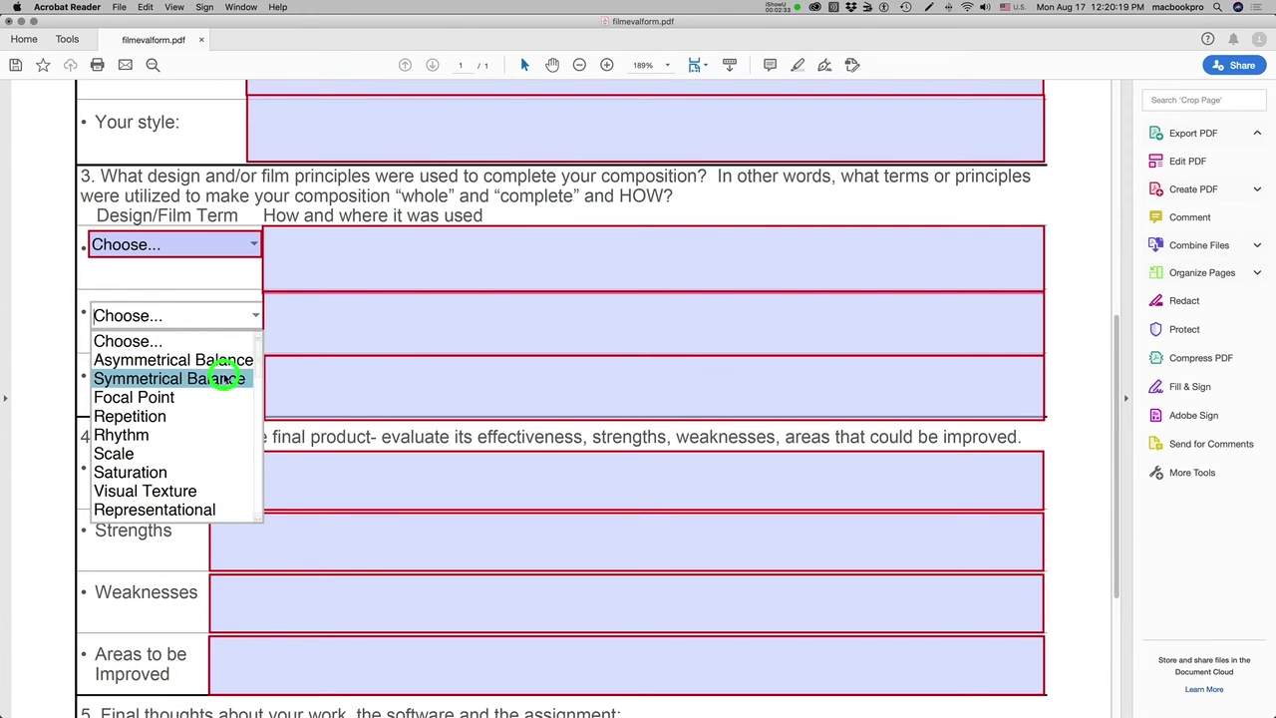
click(291, 306)
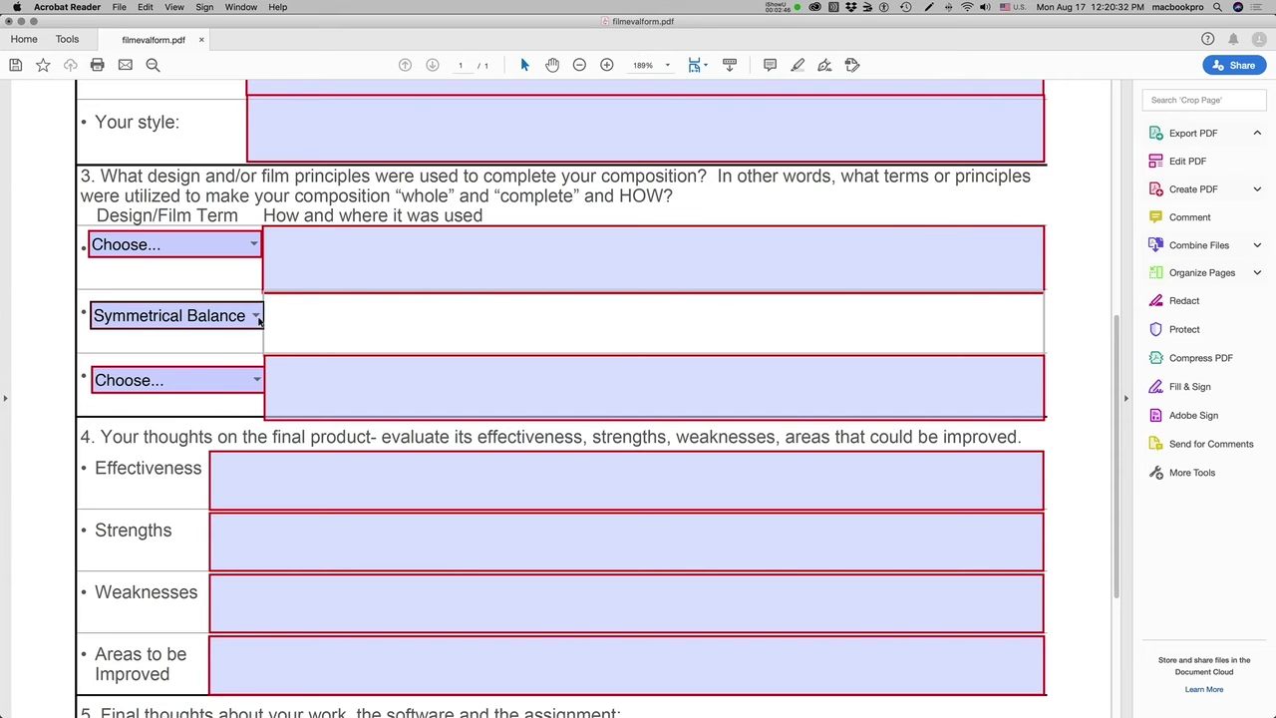
Examine the final product evaluation fields in section 4 and the final thoughts field in section 5
scroll(273, 341, down, 1)
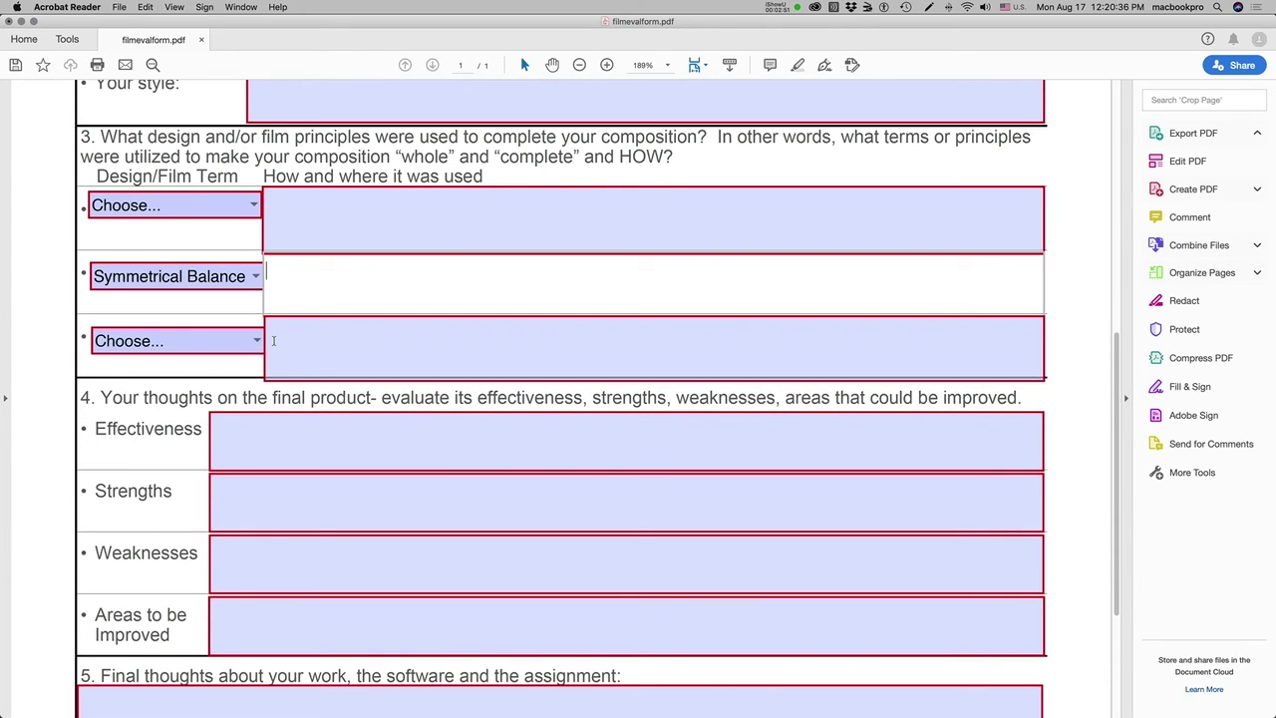
scroll(273, 341, down, 3)
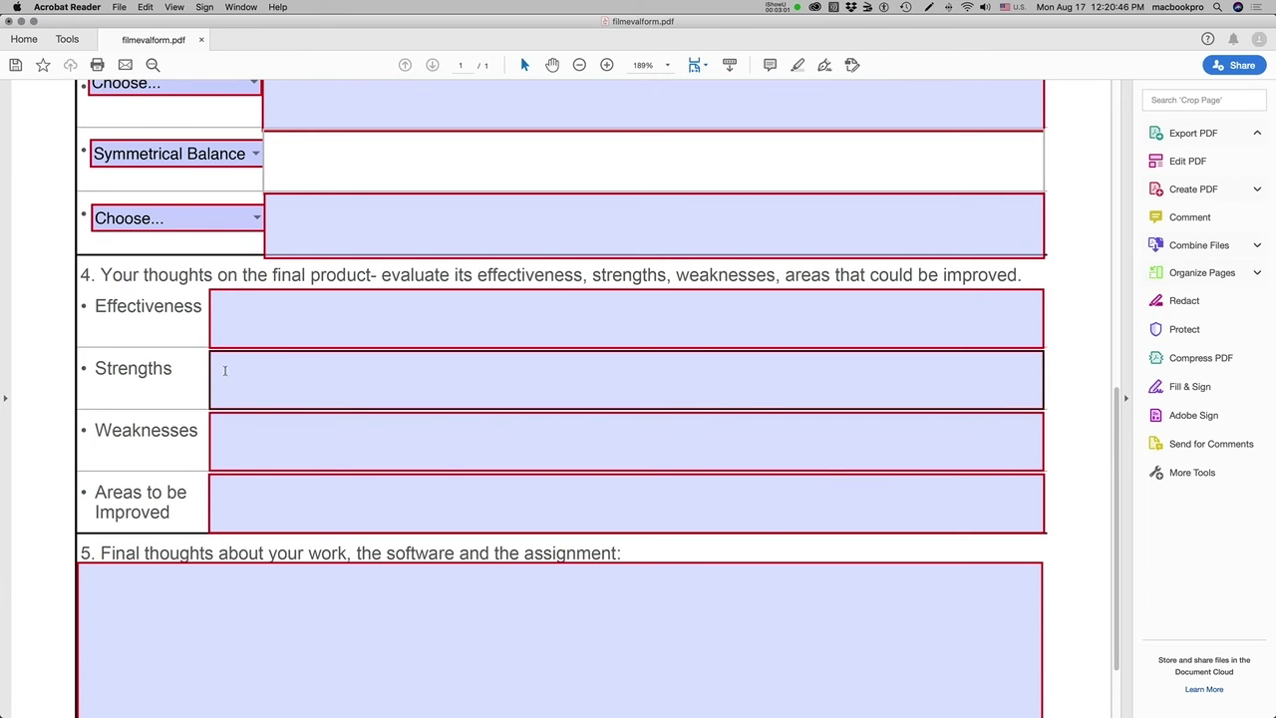
scroll(225, 370, down, 3)
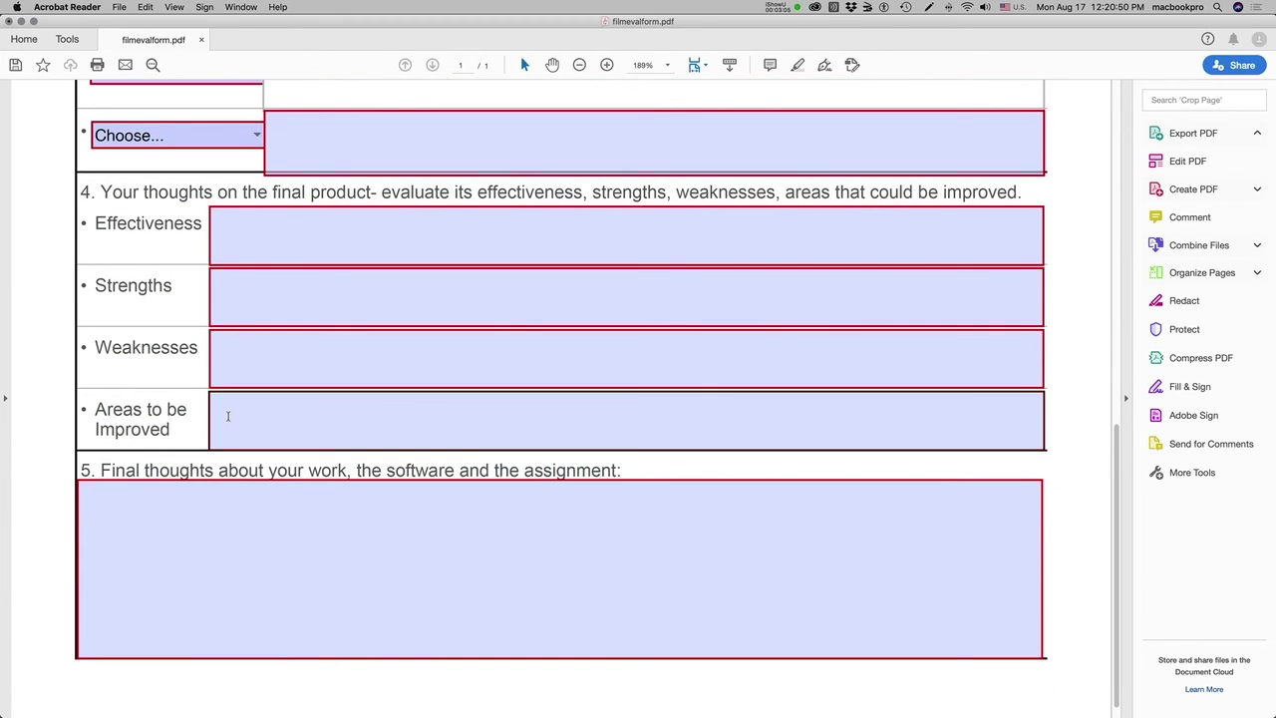
scroll(227, 416, down, 1)
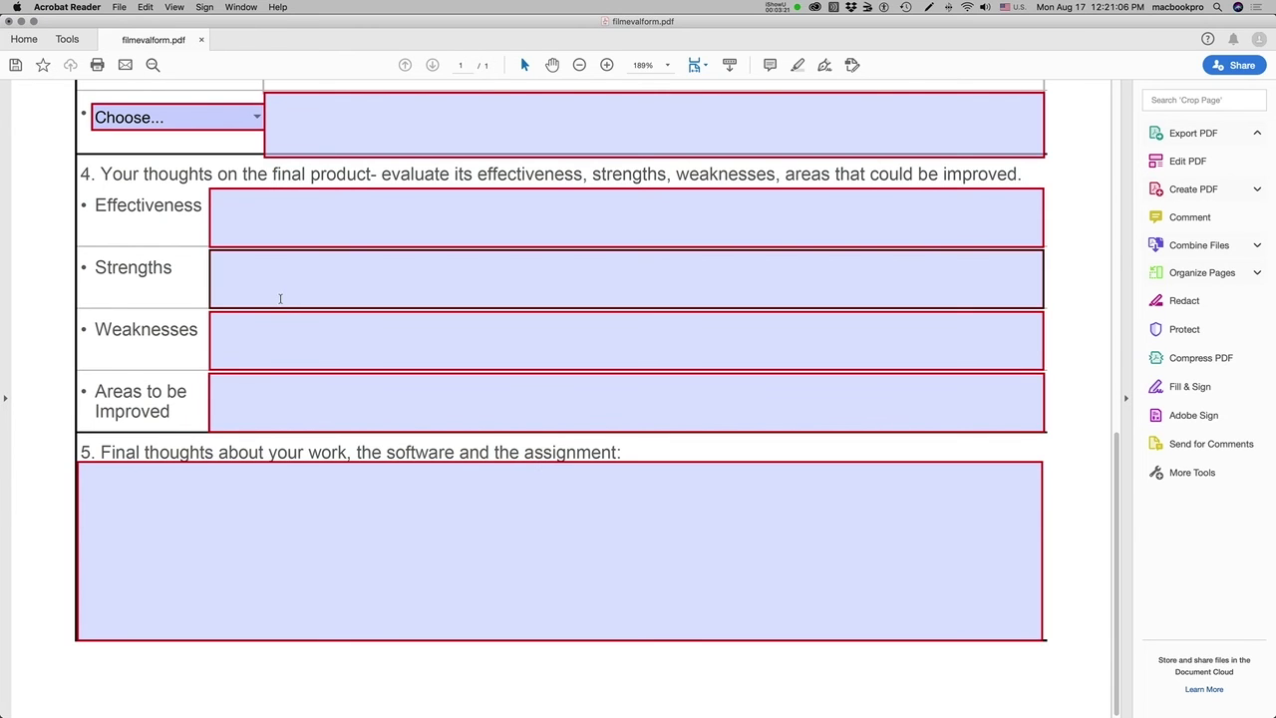
Start saving a copy of the form in a different folder, naming it with the student's first name followed by "_stickstory_eval"
click(119, 7)
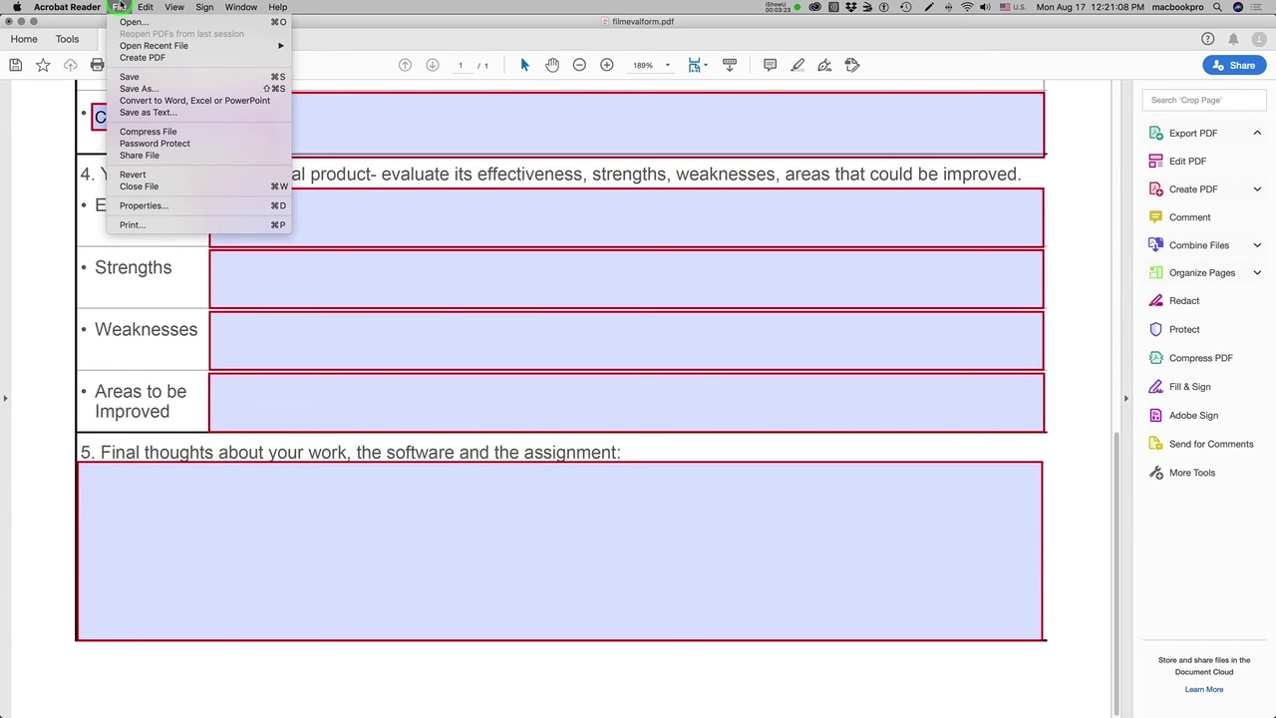
click(125, 90)
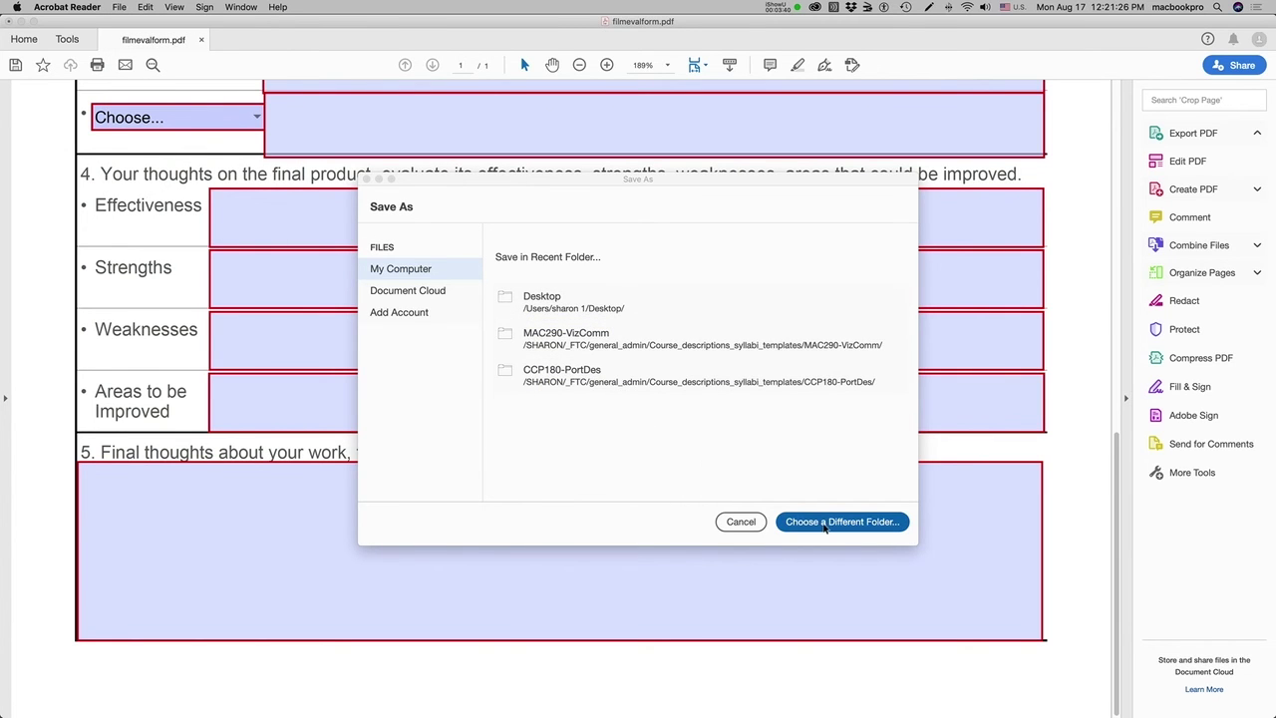
click(825, 523)
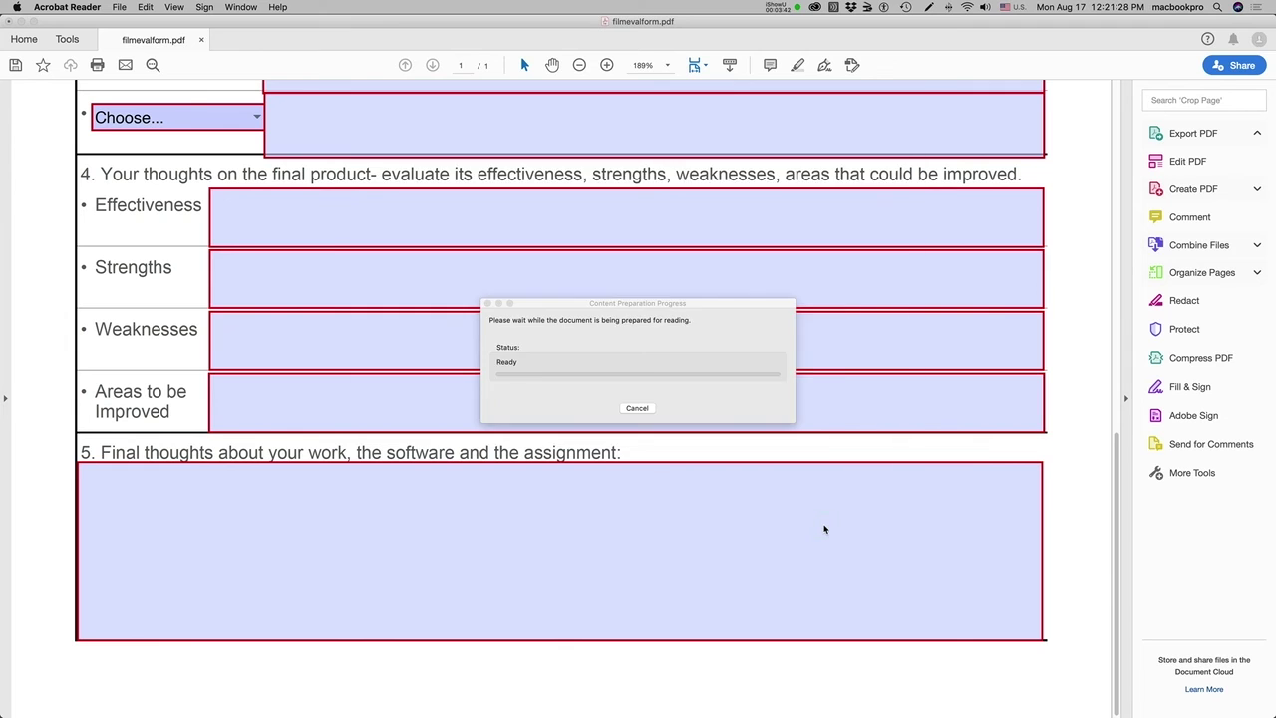
click(580, 147)
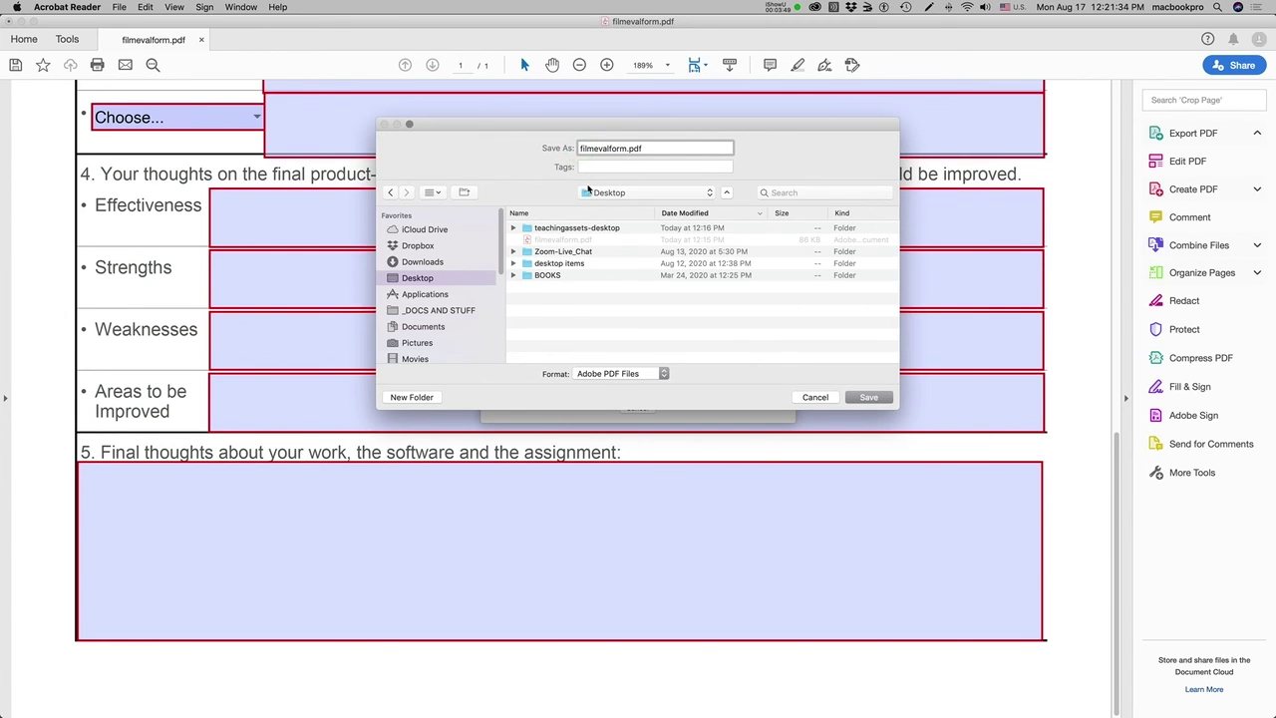
text(sharon_)
drag(657, 148, 610, 150)
key(BackSpace)
text(stickstory_eval)
Replace the underscore before "eval" in the file name with a hyphen and save the PDF copy to the Desktop
click(649, 148)
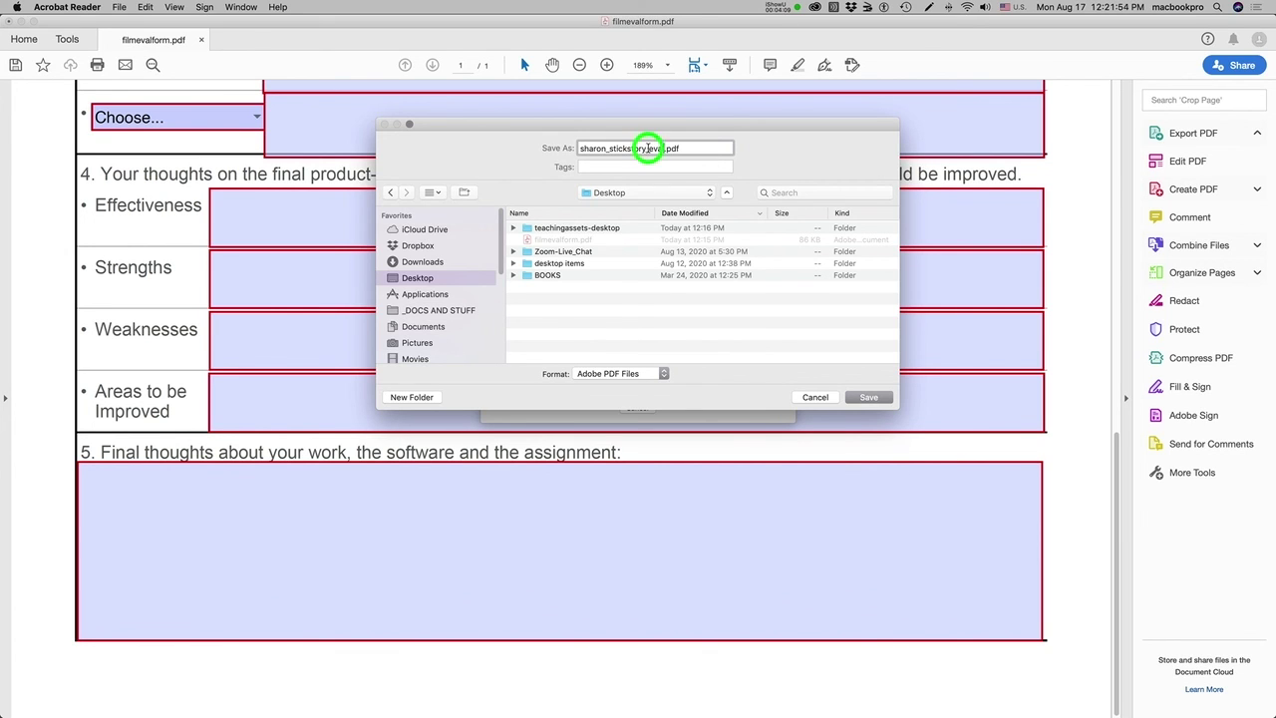
key(BackSpace)
text(-)
click(857, 398)
Close the saved form and open the "Storyboard: Sequence Building C" assignment on the Schoology page in Chrome
click(21, 21)
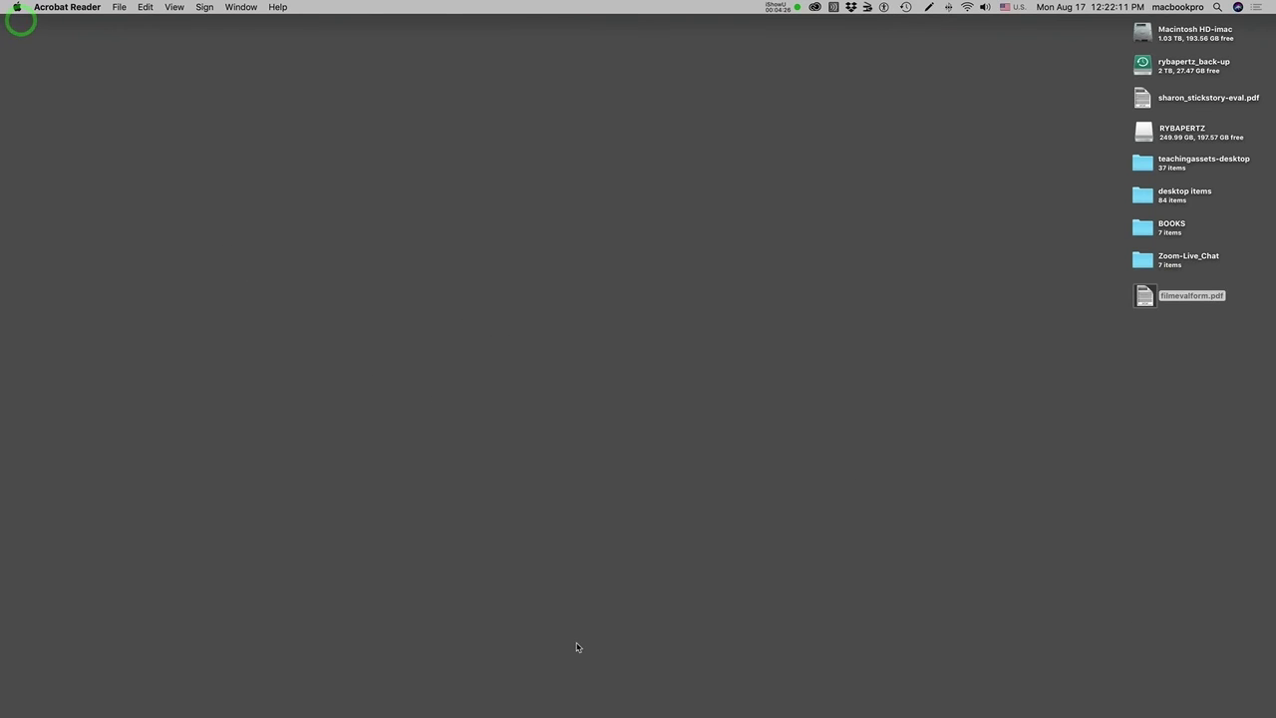
mouse_move(703, 714)
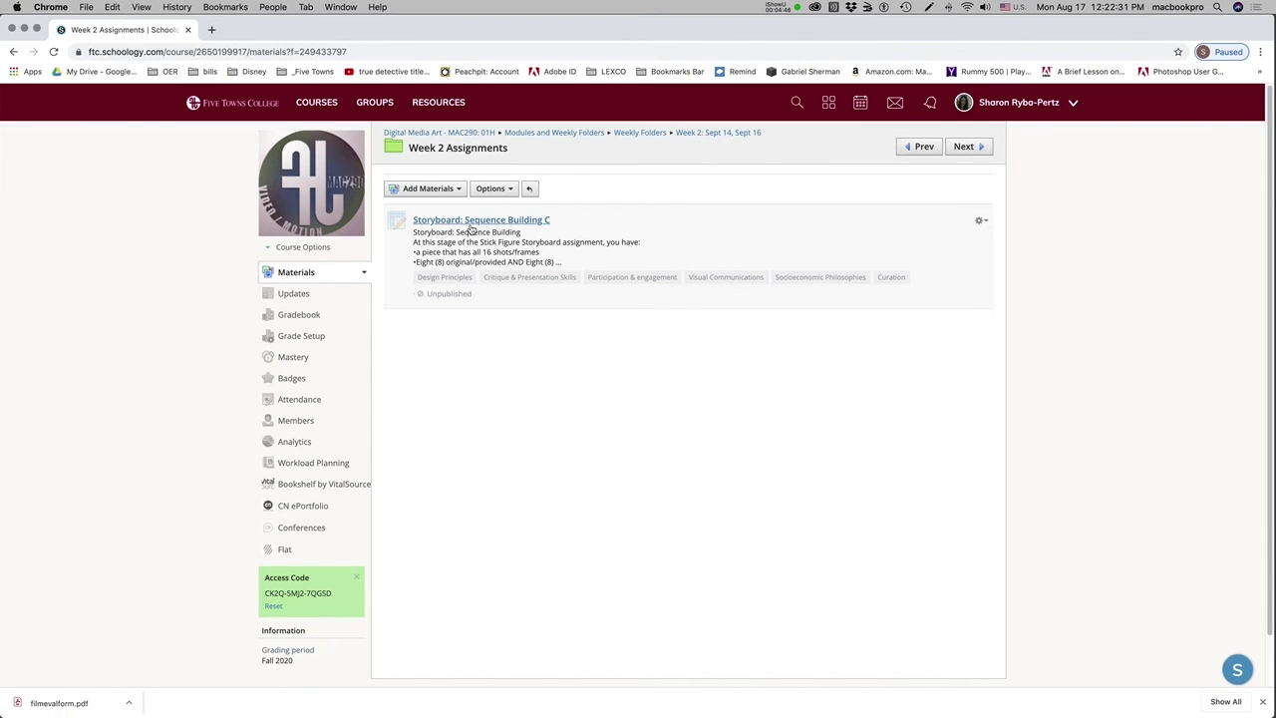
click(472, 223)
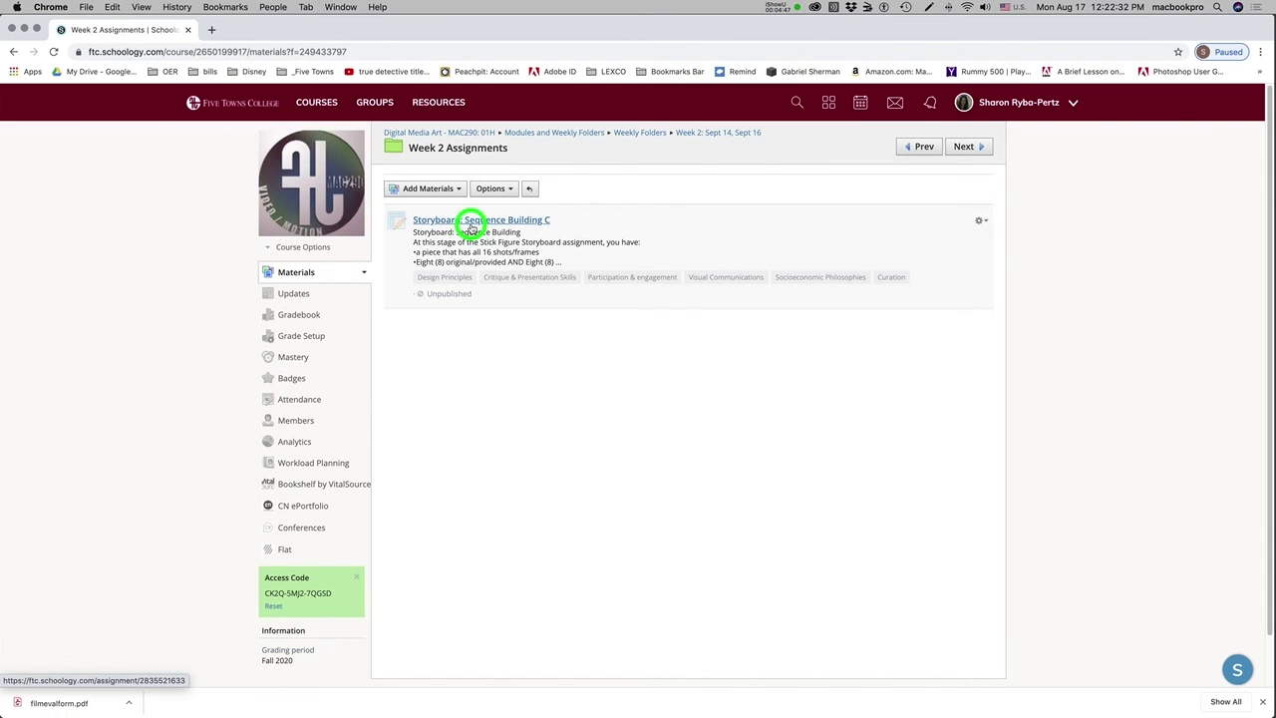